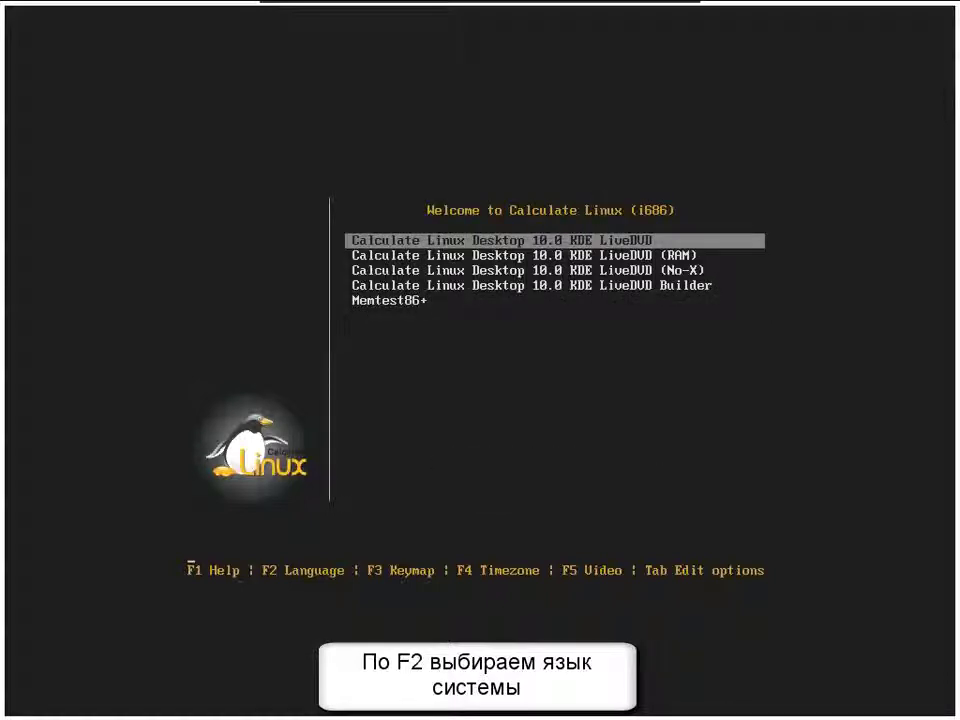
# - Boot the 'Calculate Linux Desktop 10.0 KDE LiveDVD' entry from the boot menu
pyautogui.press('Return')
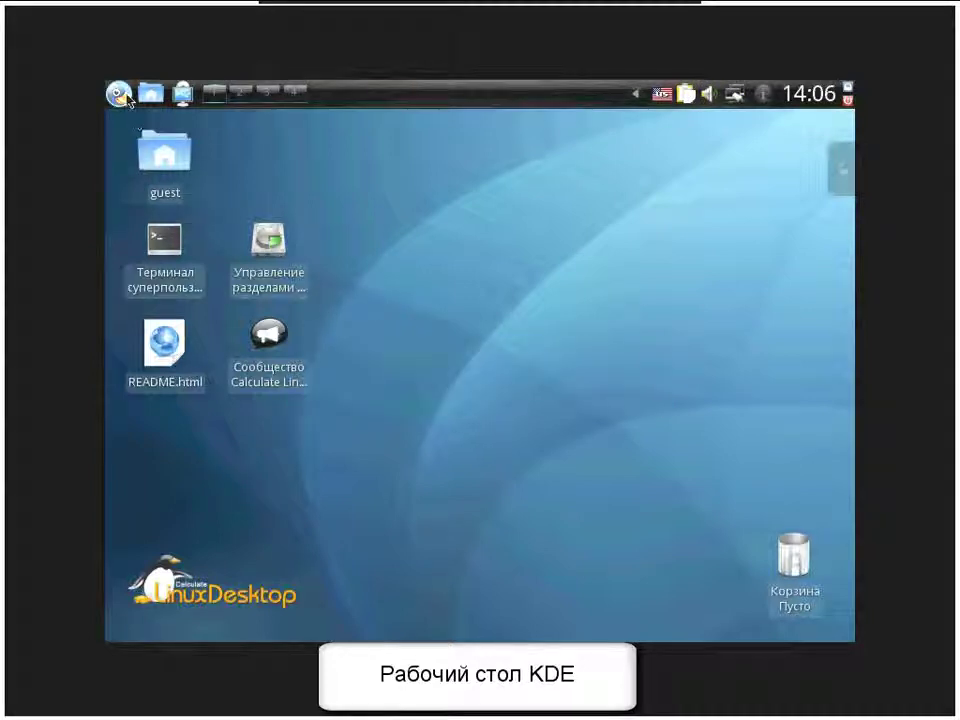
# - Browse the K menu categories and launch KRandRTray from Система
pyautogui.click(121, 95)
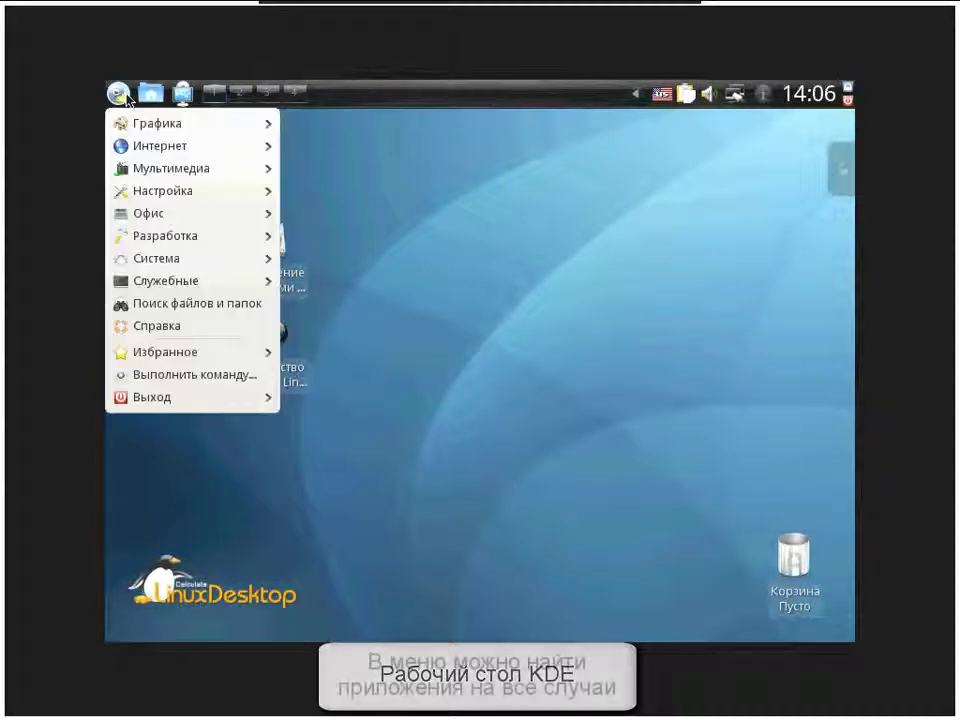
pyautogui.moveTo(148, 127)
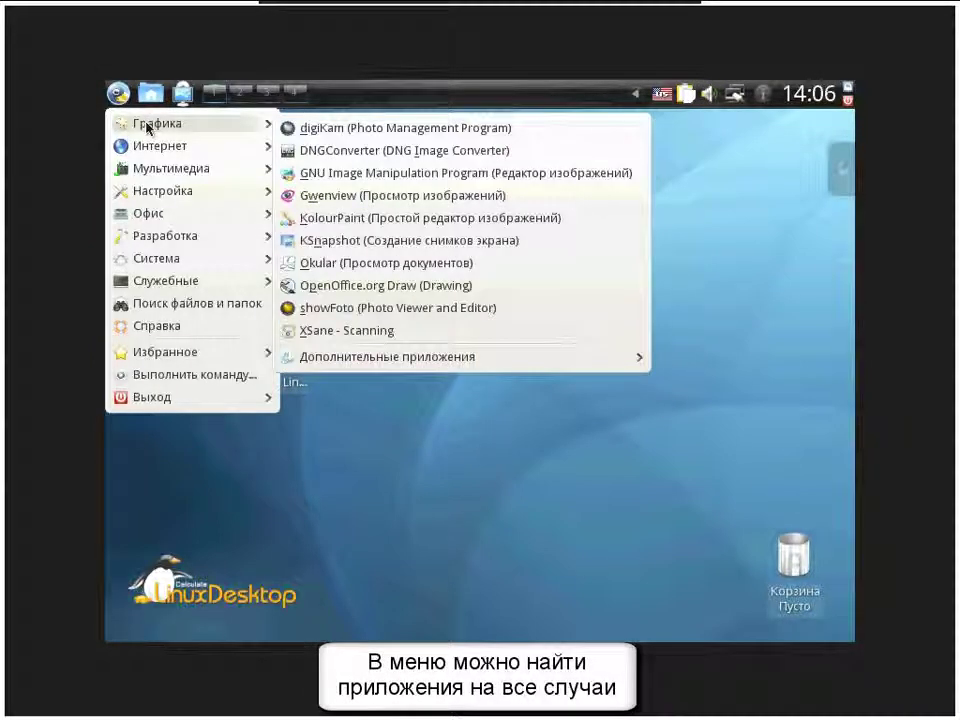
pyautogui.moveTo(150, 150)
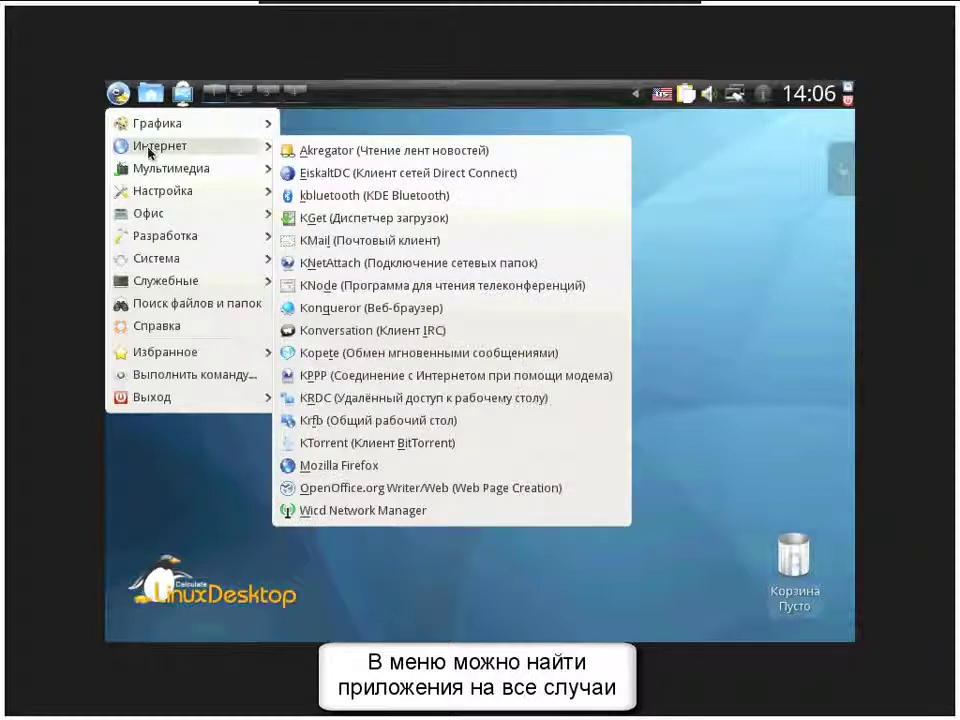
pyautogui.moveTo(152, 173)
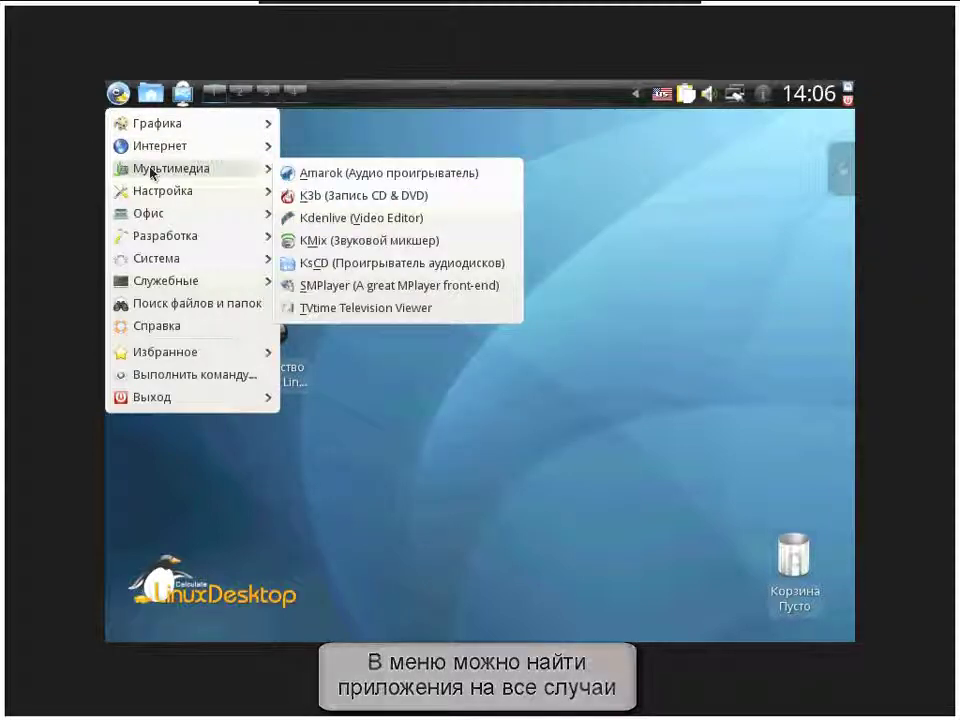
pyautogui.moveTo(155, 198)
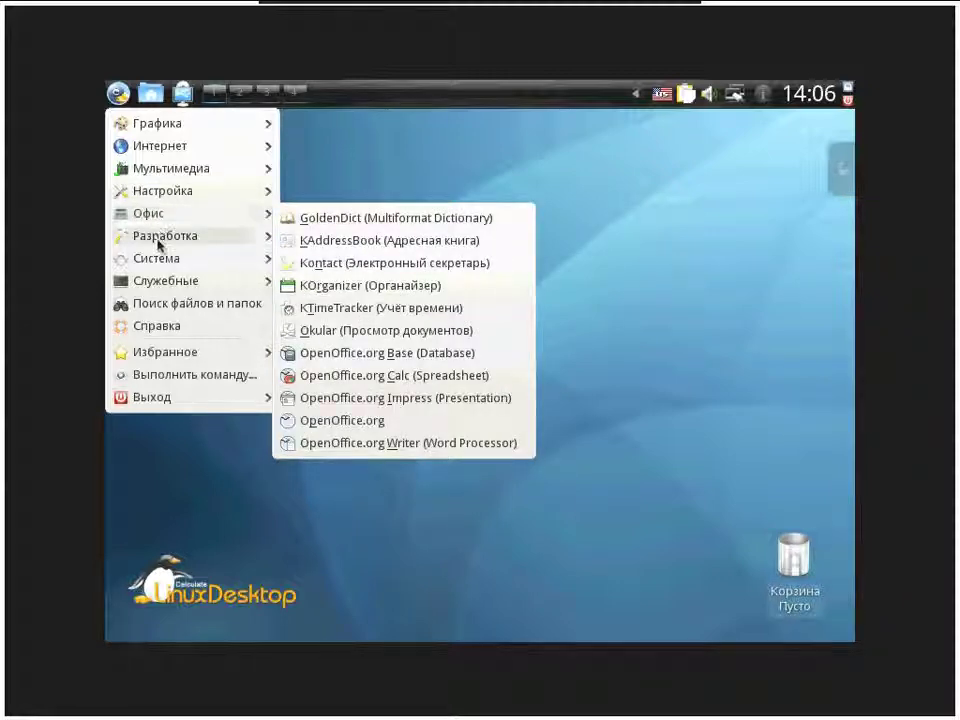
pyautogui.moveTo(158, 261)
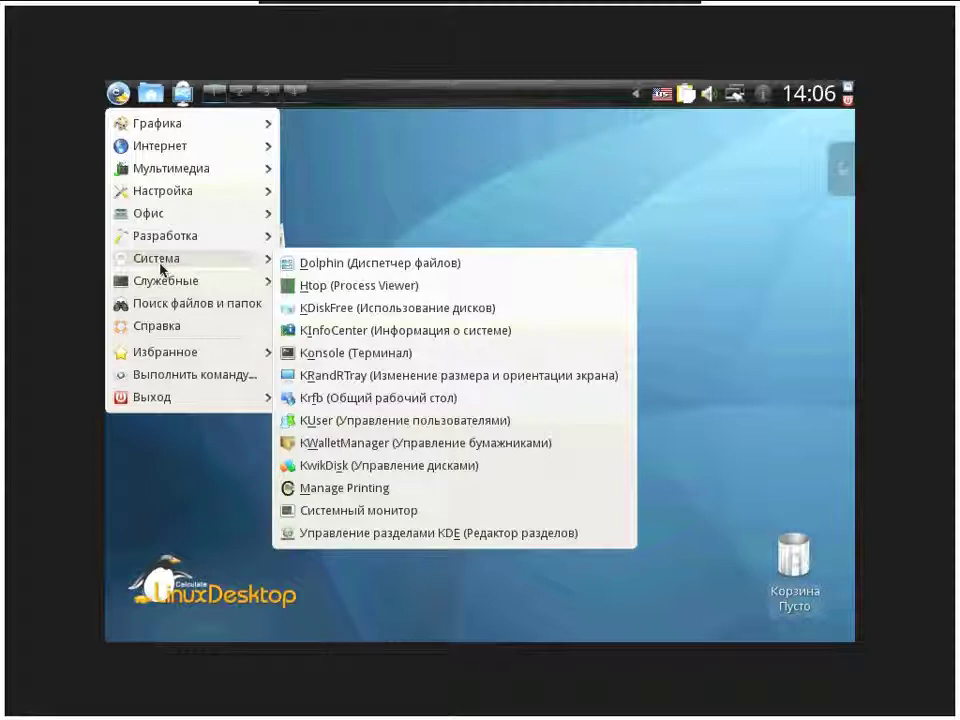
pyautogui.moveTo(163, 283)
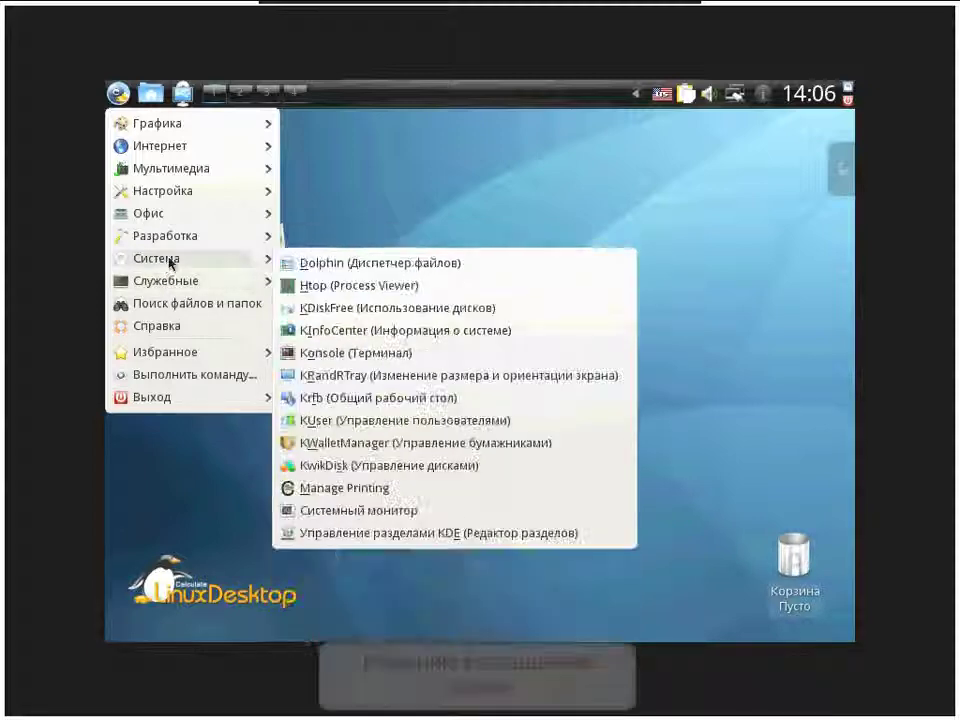
pyautogui.click(318, 368)
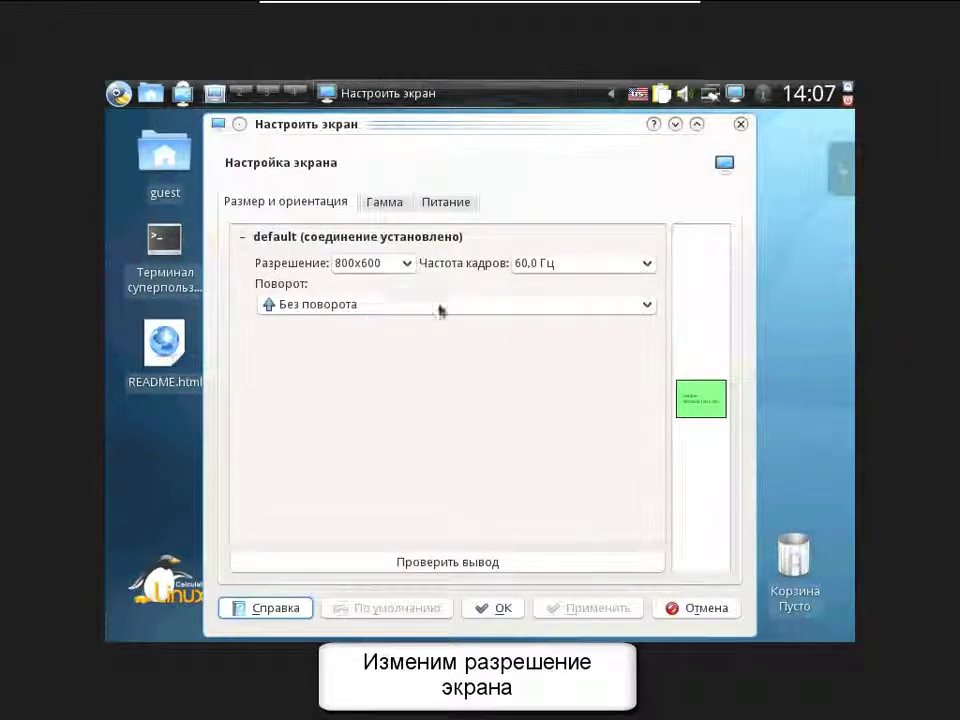
# - Change the resolution from 800x600 to 1024x768, apply it, and keep the configuration
pyautogui.click(368, 266)
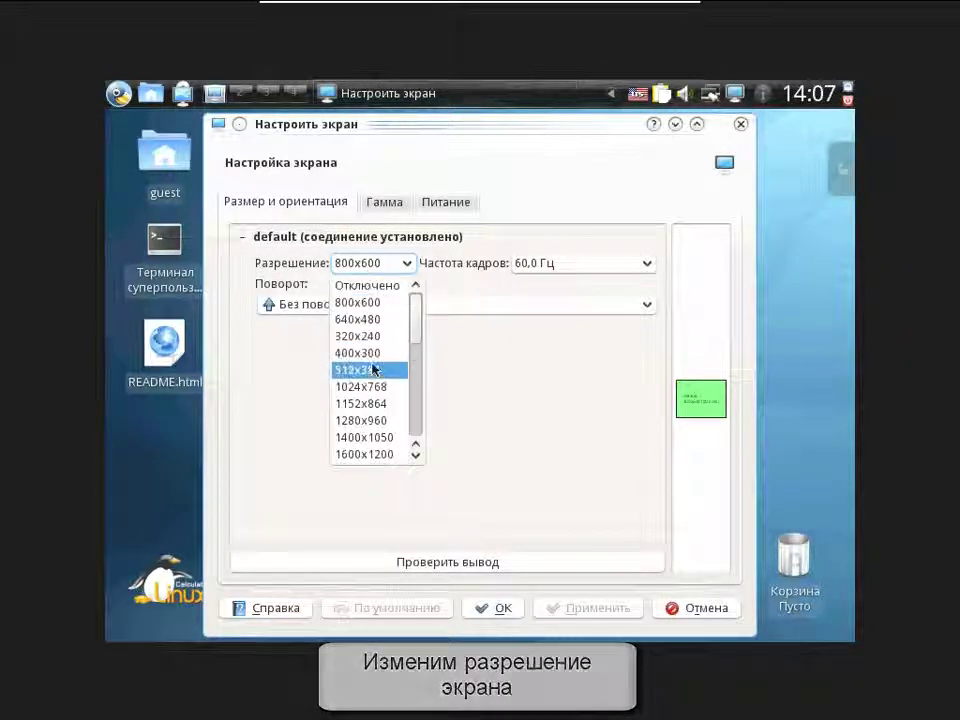
pyautogui.click(372, 386)
pyautogui.click(590, 608)
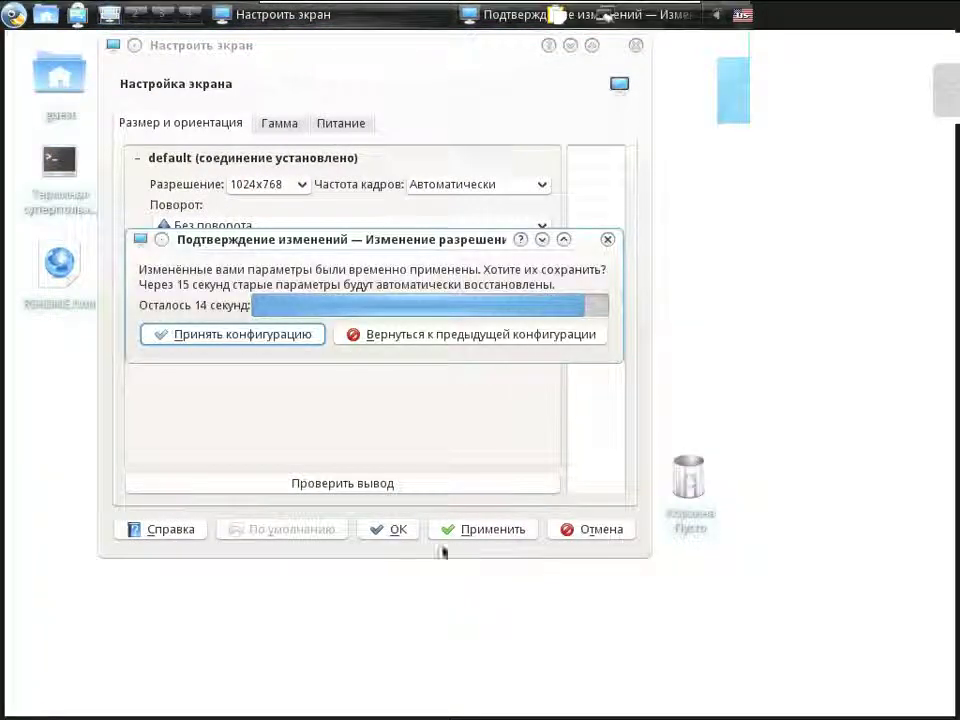
pyautogui.click(229, 336)
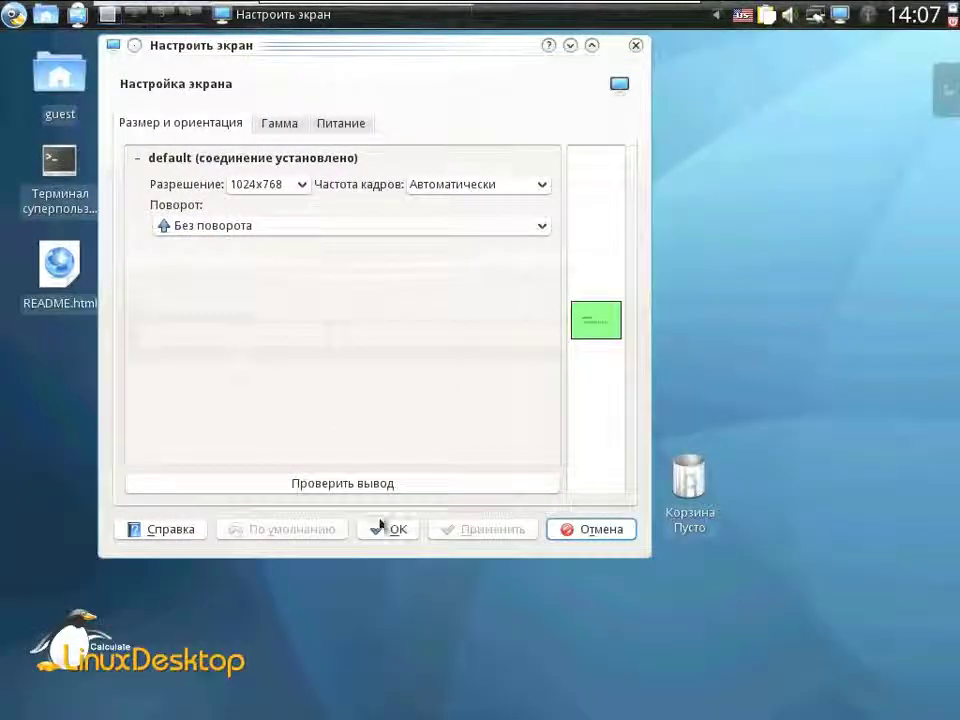
pyautogui.click(384, 527)
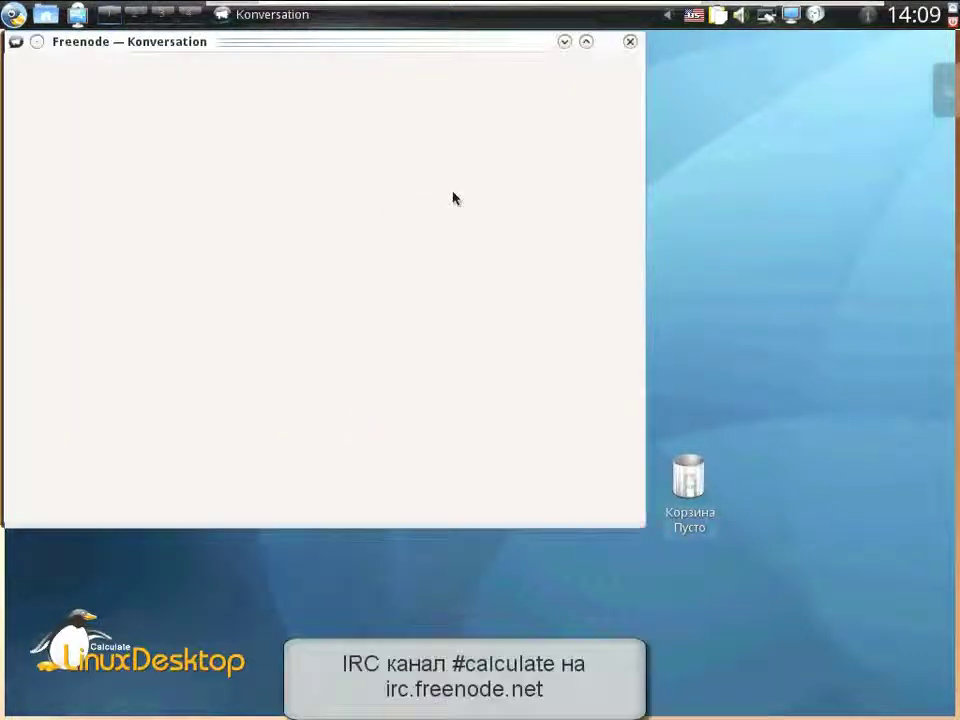
# - Center the Konversation window, change the nickname to 'grinder', and minimize it
pyautogui.moveTo(390, 47); pyautogui.dragTo(514, 75)
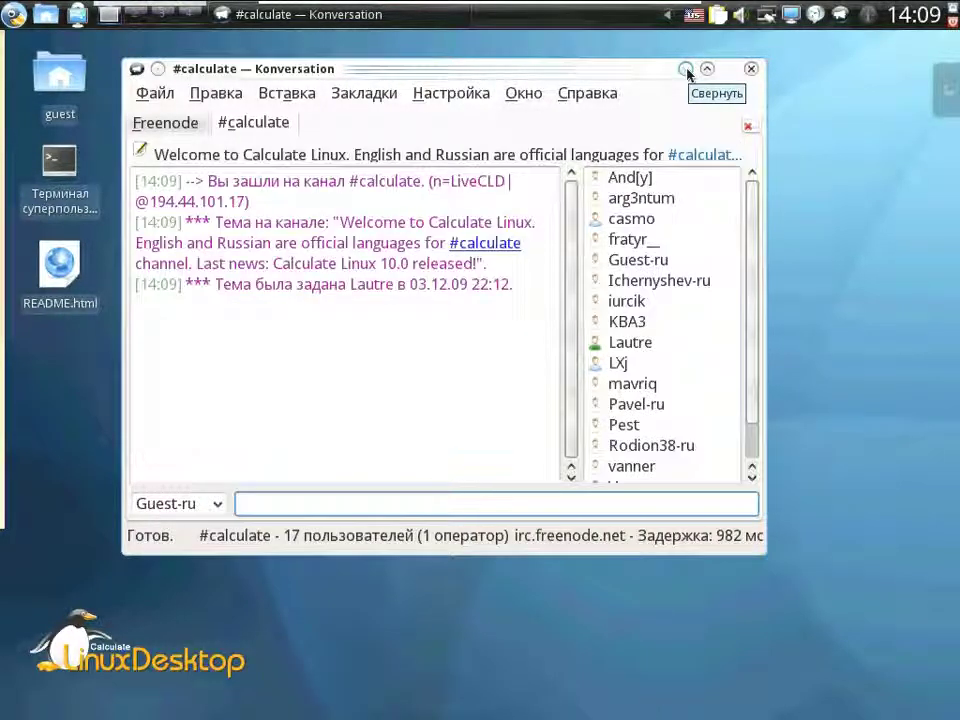
pyautogui.click(184, 503)
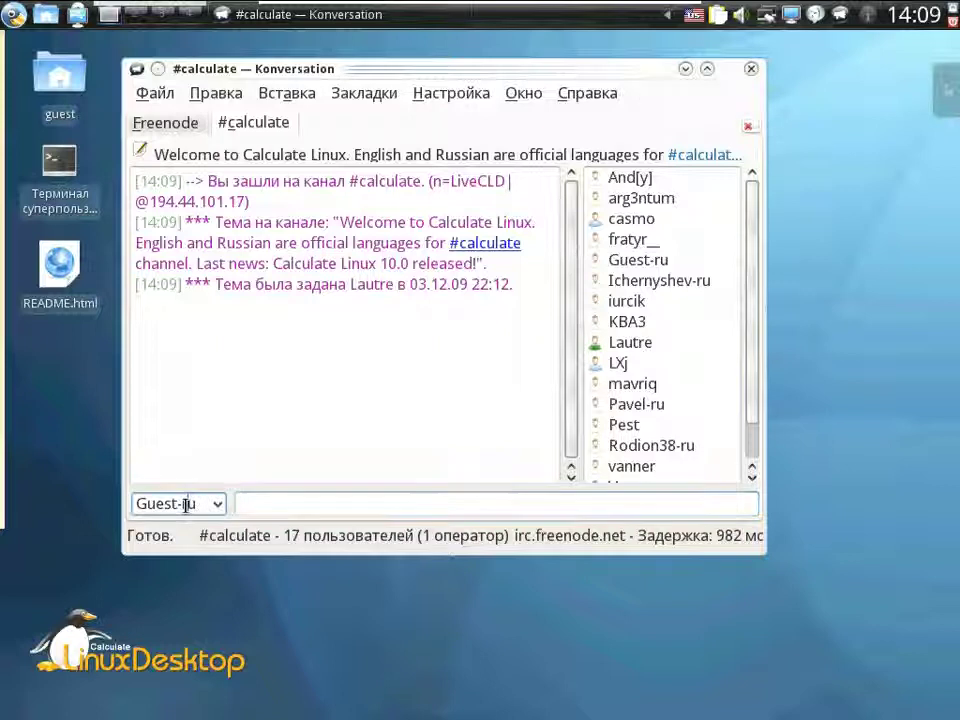
pyautogui.moveTo(200, 503); pyautogui.dragTo(137, 504)
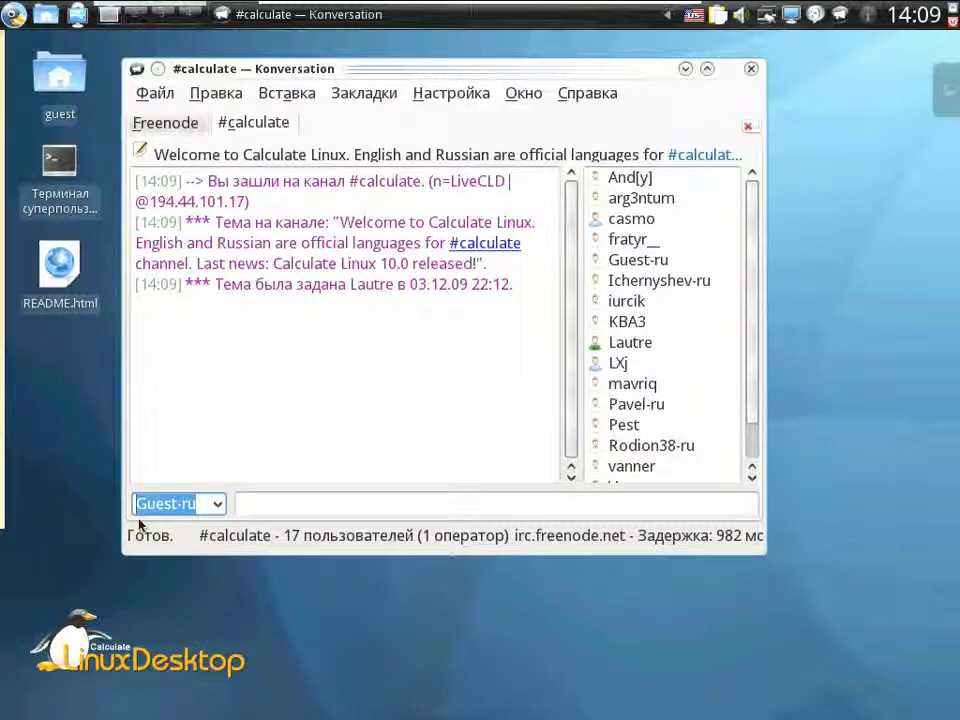
pyautogui.write('gr')
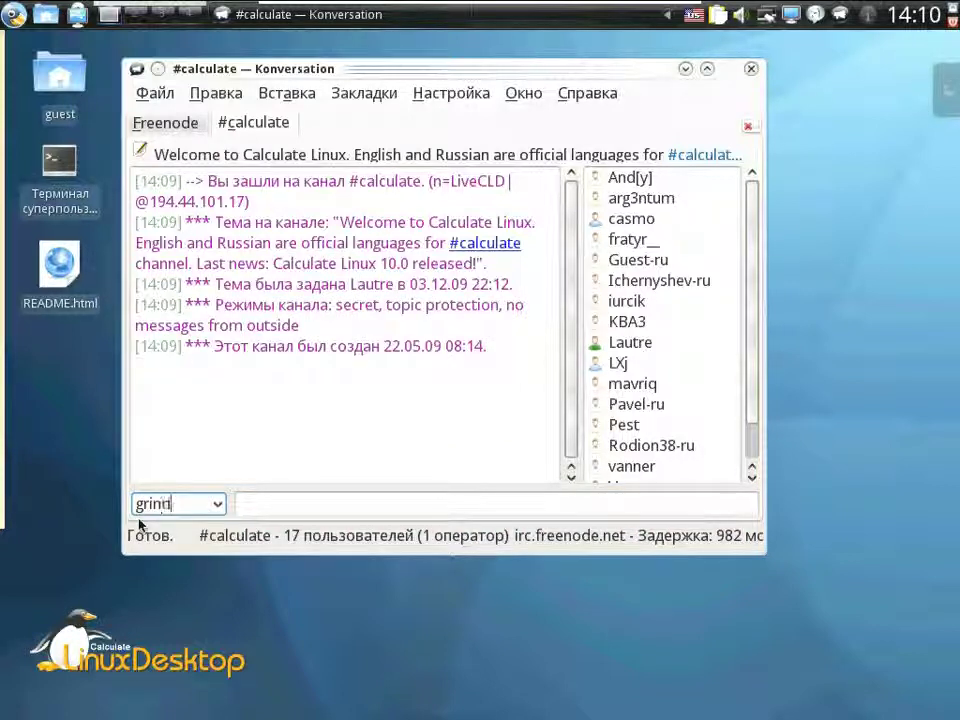
pyautogui.write('inder')
pyautogui.press('Return')
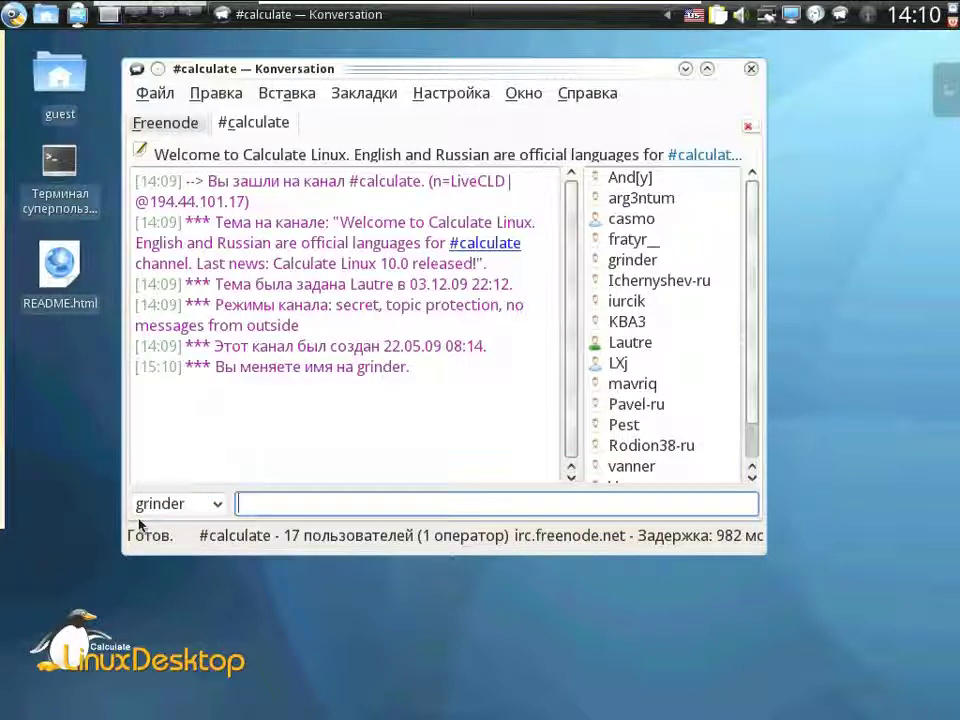
pyautogui.click(686, 69)
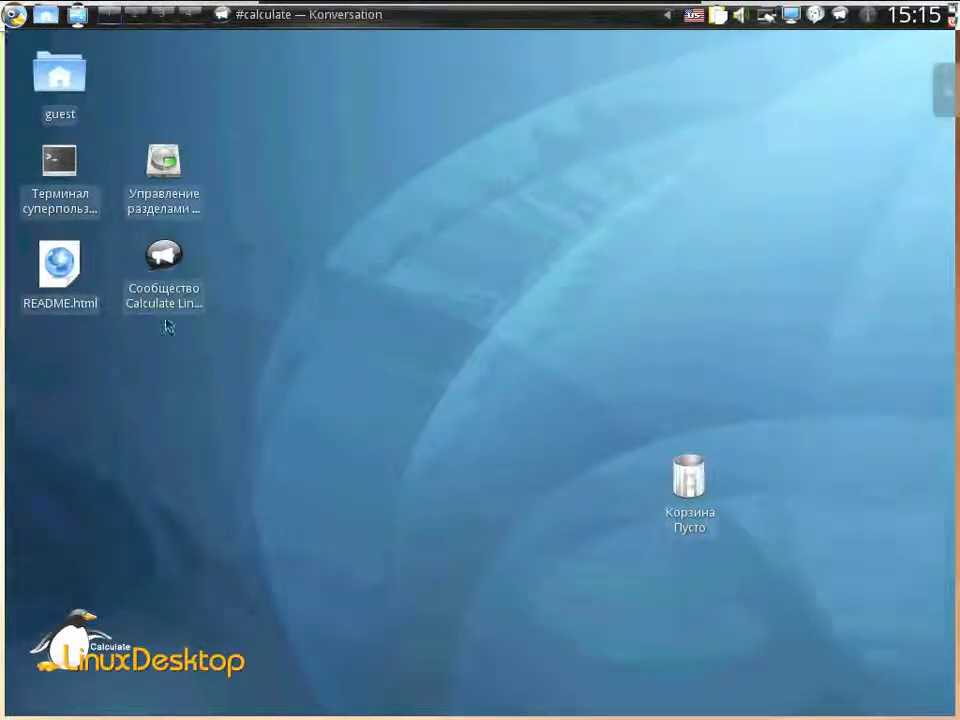
# - Open KDE Partition Manager and select the unallocated space on /dev/sda
pyautogui.click(187, 177)
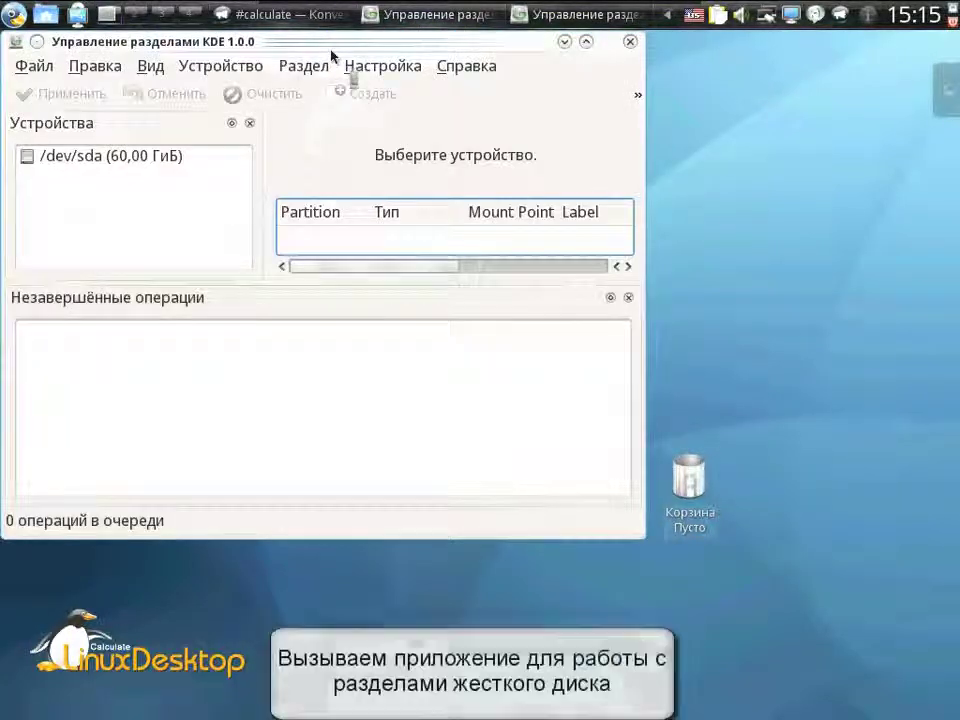
pyautogui.moveTo(330, 47); pyautogui.dragTo(452, 140)
pyautogui.click(236, 259)
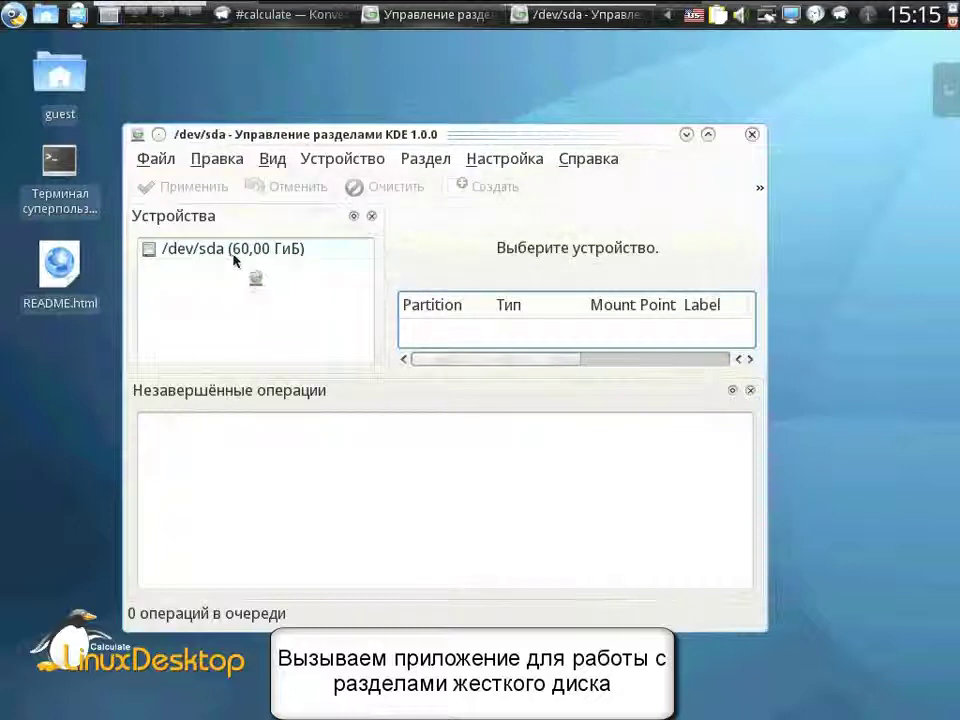
pyautogui.click(466, 268)
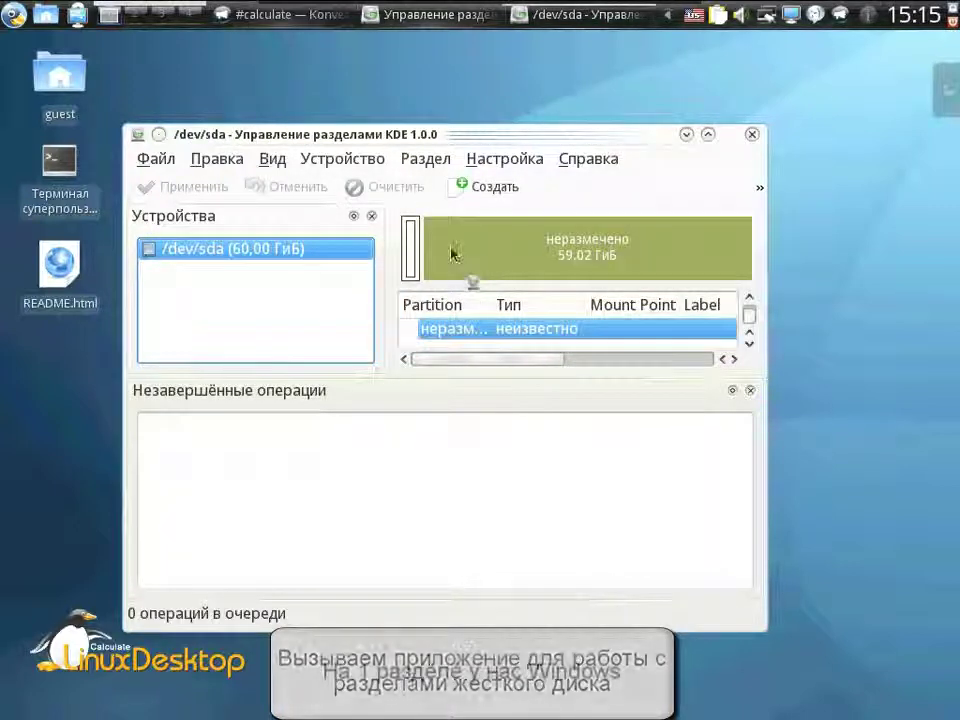
pyautogui.click(418, 260)
pyautogui.click(450, 253)
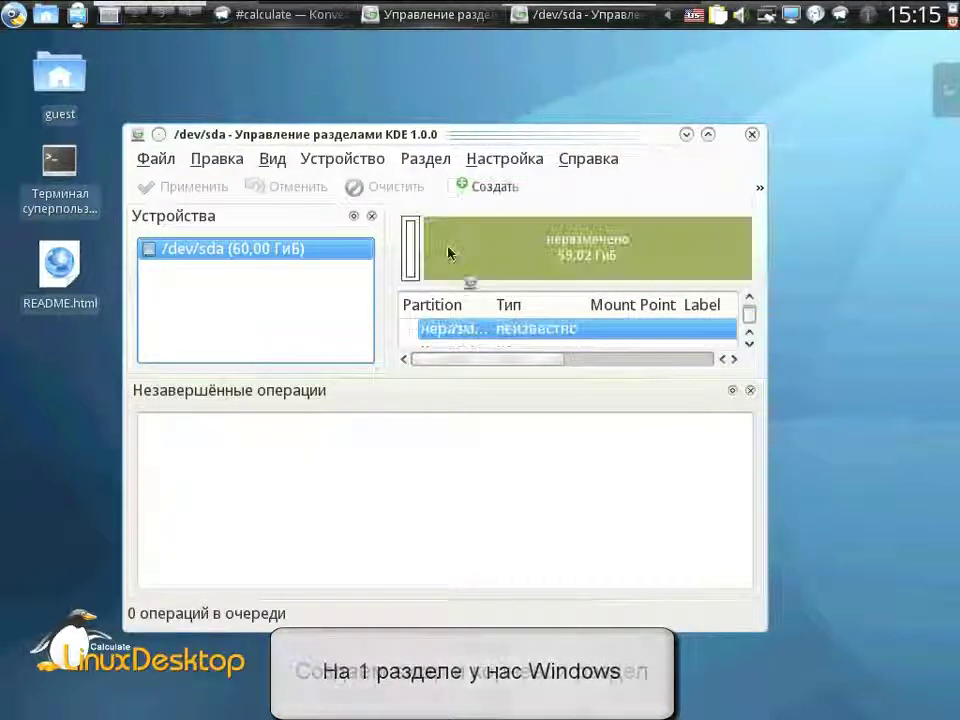
# - Queue a new 512 MiB linuxswap partition in the unallocated space
pyautogui.rightClick(448, 252)
pyautogui.click(466, 264)
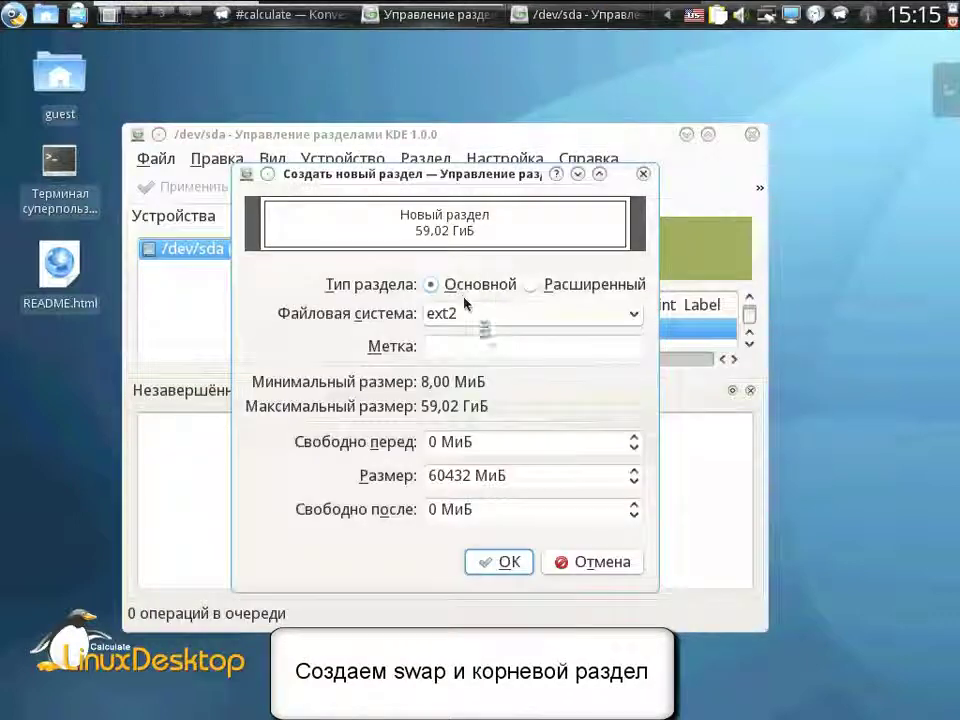
pyautogui.click(469, 320)
pyautogui.click(469, 464)
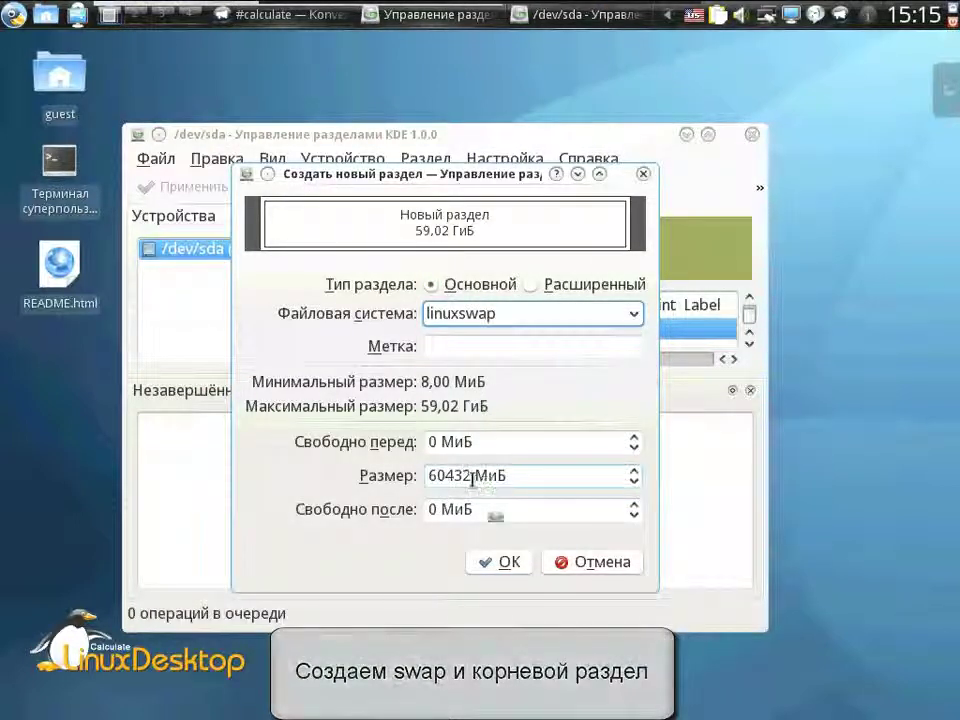
pyautogui.moveTo(470, 476); pyautogui.dragTo(423, 478)
pyautogui.write('512')
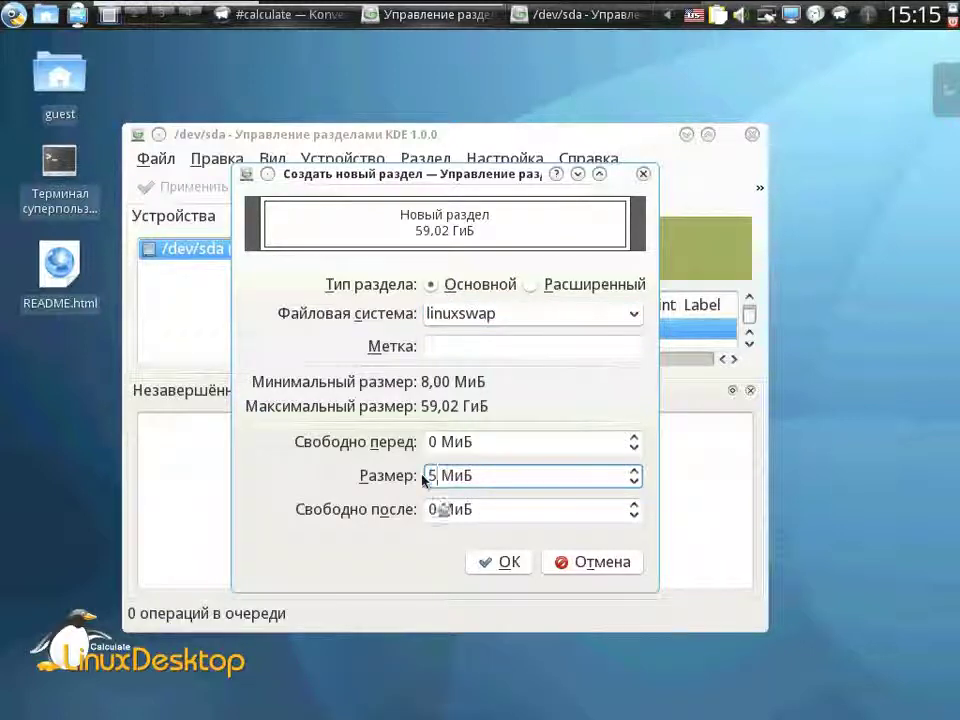
pyautogui.click(498, 562)
pyautogui.click(469, 263)
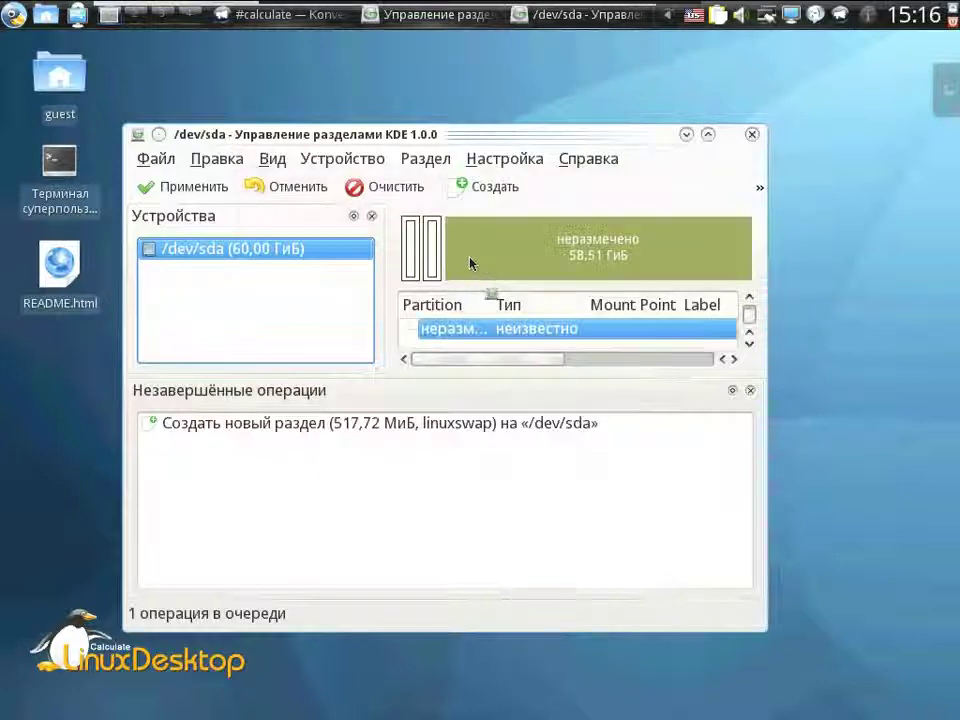
# - Queue a 20000 MiB reiser partition labelled '/' and apply the pending operations
pyautogui.rightClick(471, 264)
pyautogui.click(489, 276)
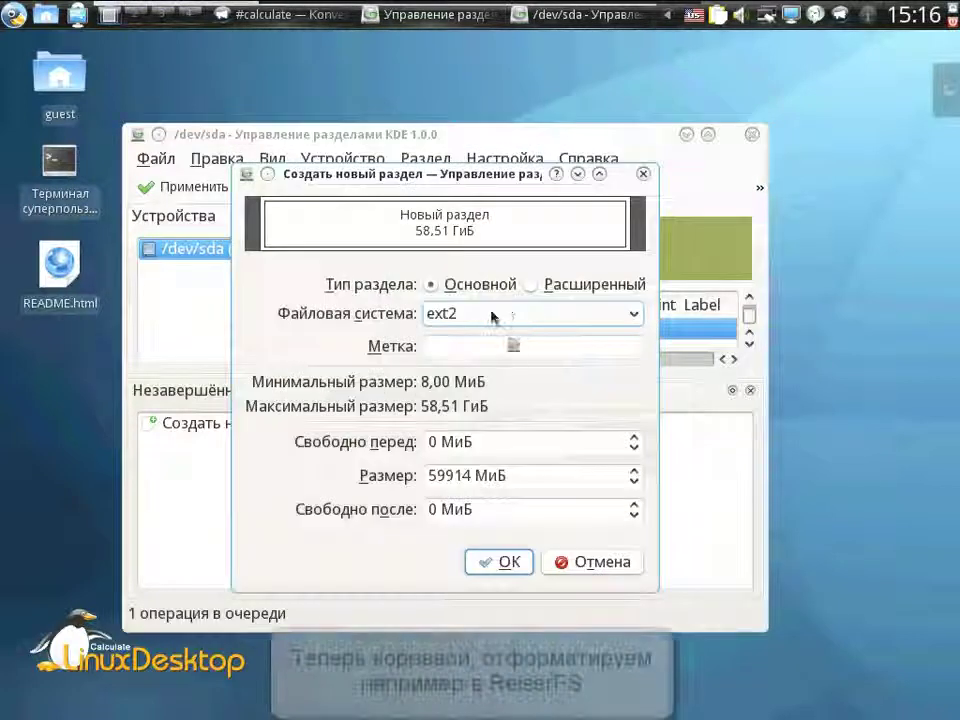
pyautogui.click(495, 314)
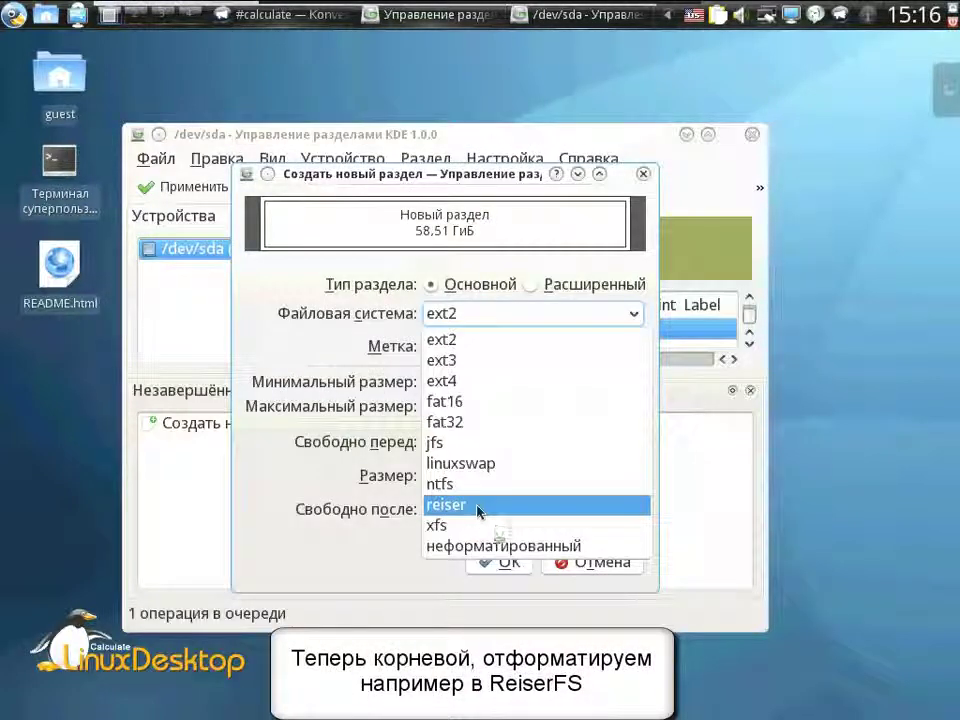
pyautogui.click(477, 507)
pyautogui.click(471, 347)
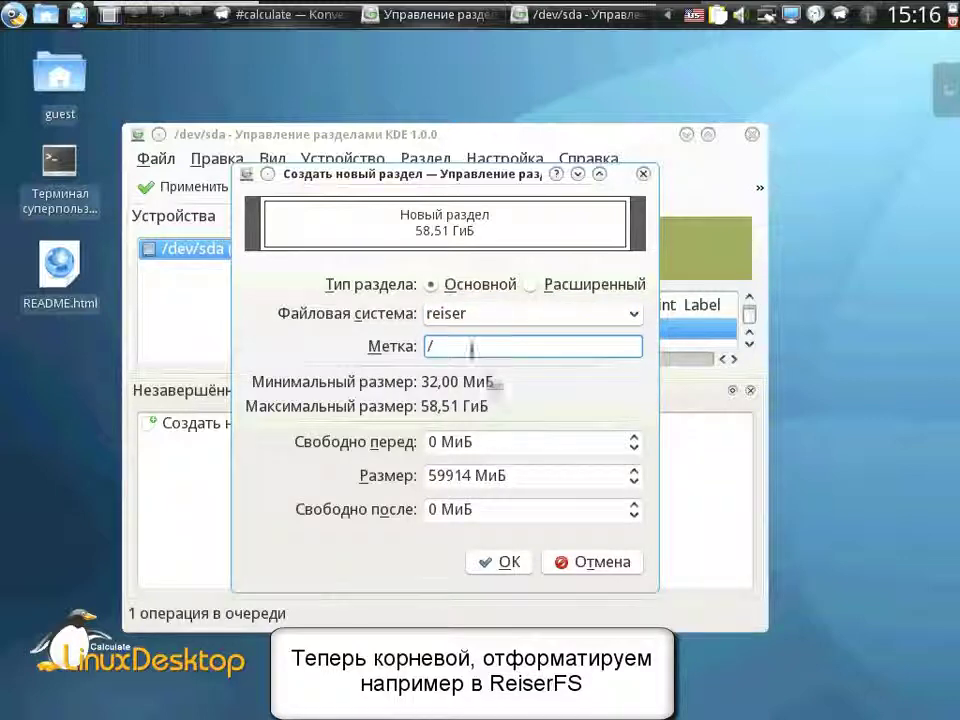
pyautogui.write('/')
pyautogui.doubleClick(460, 476)
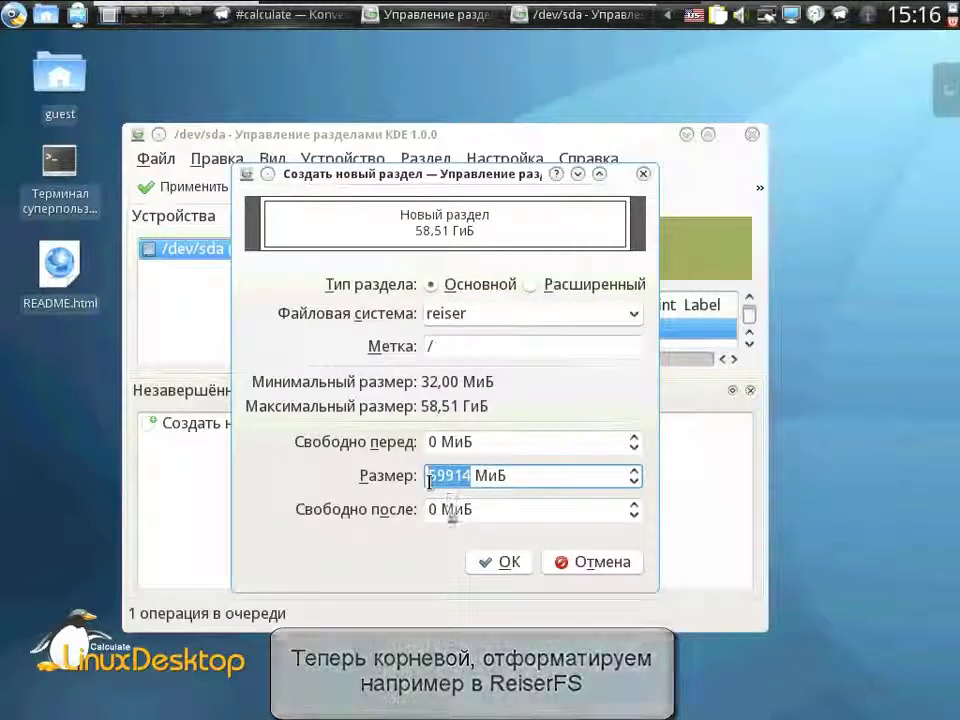
pyautogui.write('2000')
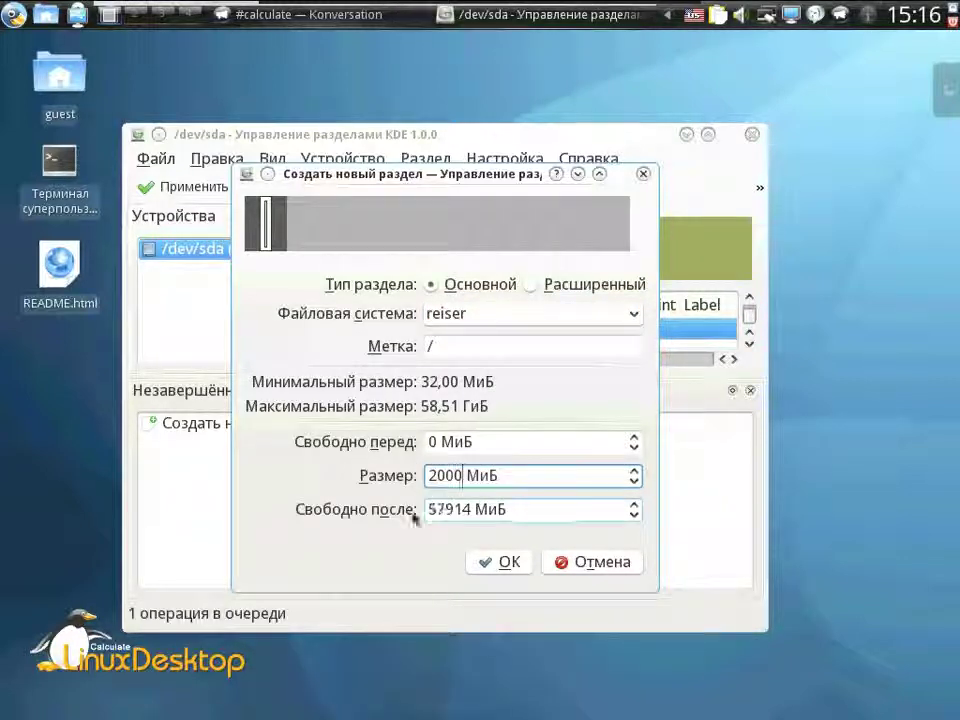
pyautogui.write('0')
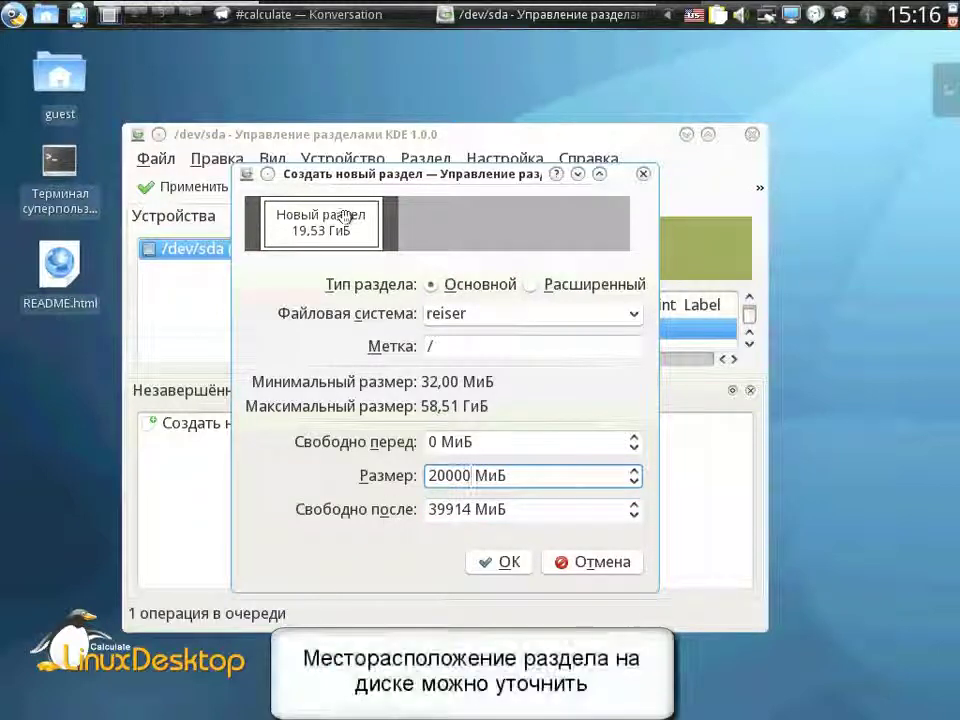
pyautogui.moveTo(345, 221); pyautogui.dragTo(193, 261)
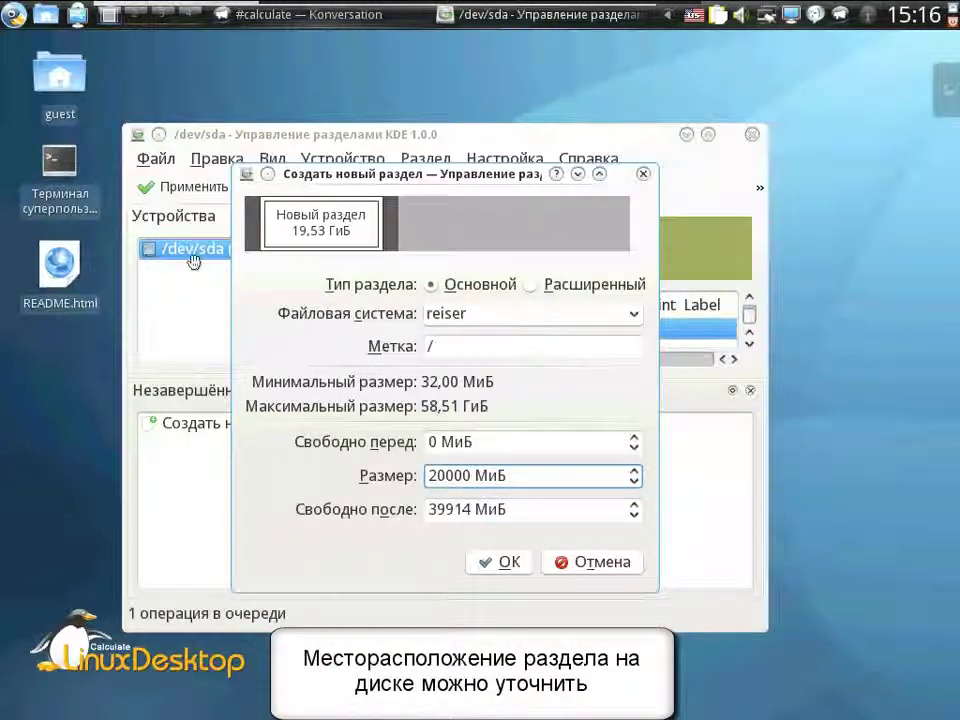
pyautogui.click(485, 563)
pyautogui.click(501, 262)
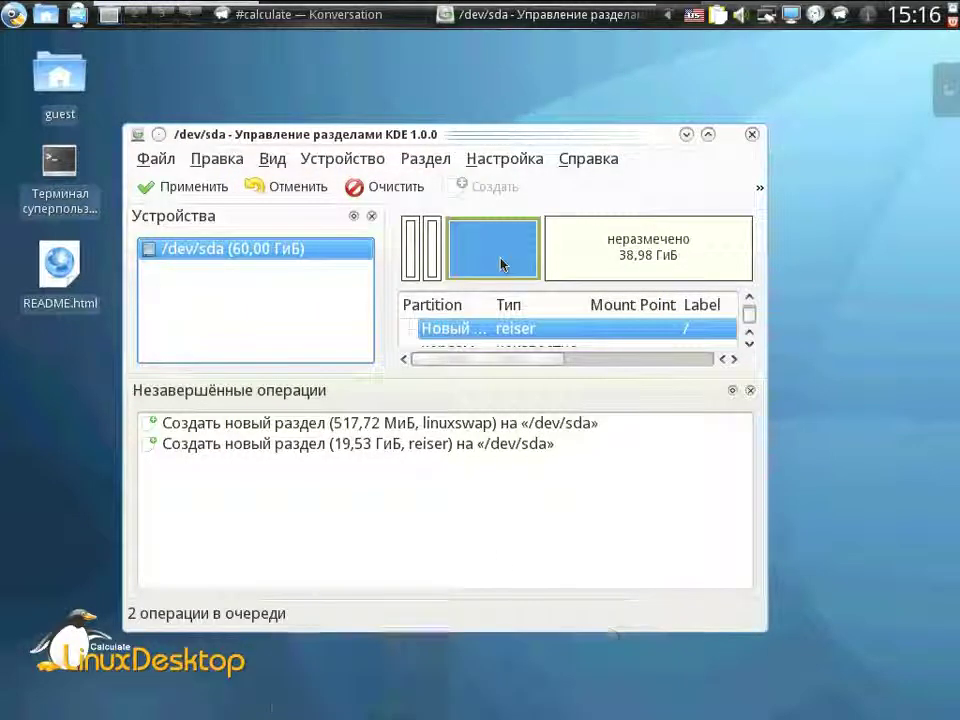
pyautogui.click(183, 186)
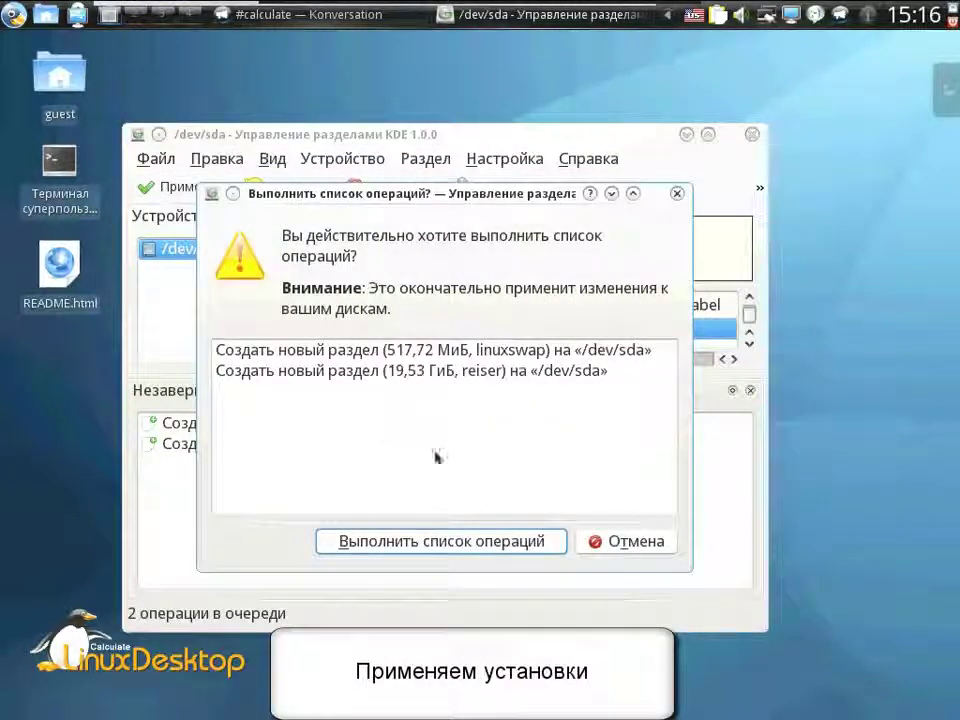
# - Confirm the operations list, dismiss the completion report, and close Partition Manager
pyautogui.click(468, 543)
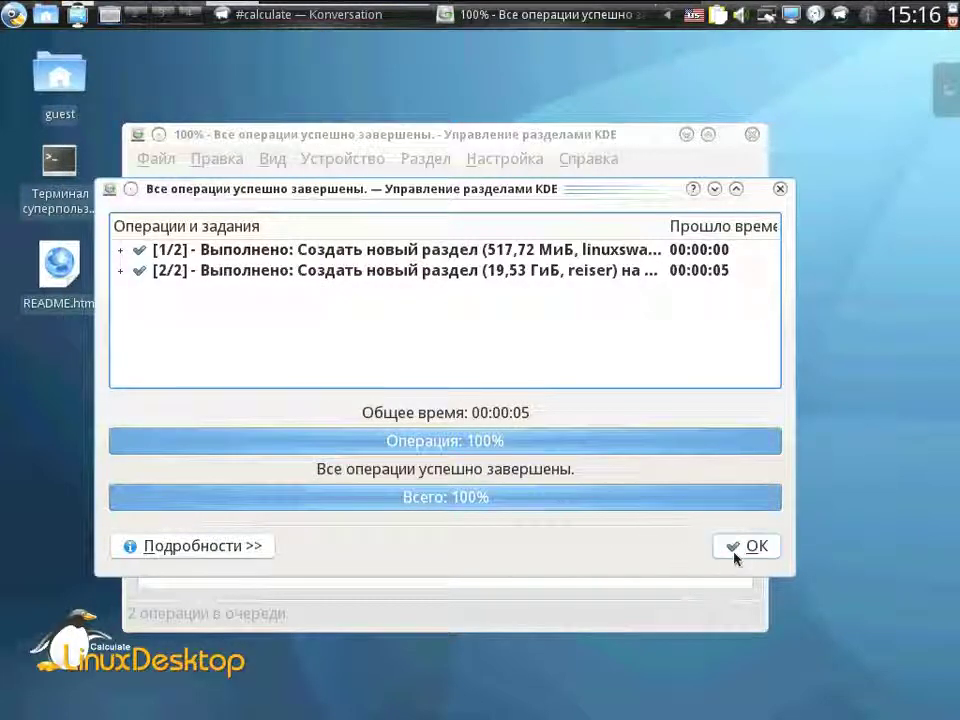
pyautogui.click(745, 546)
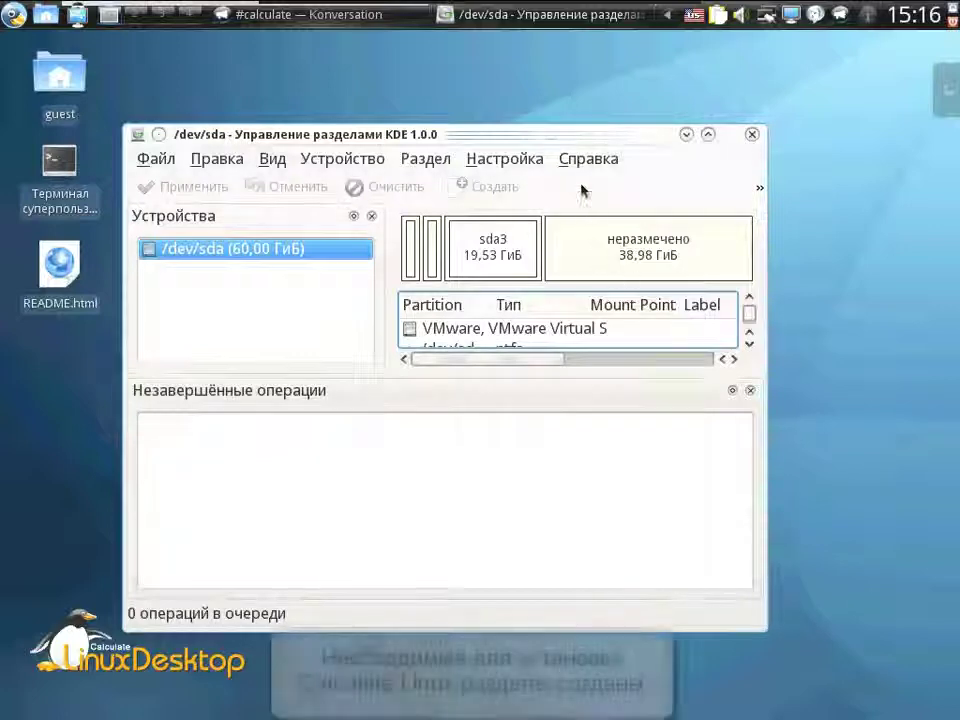
pyautogui.moveTo(574, 139); pyautogui.dragTo(612, 134)
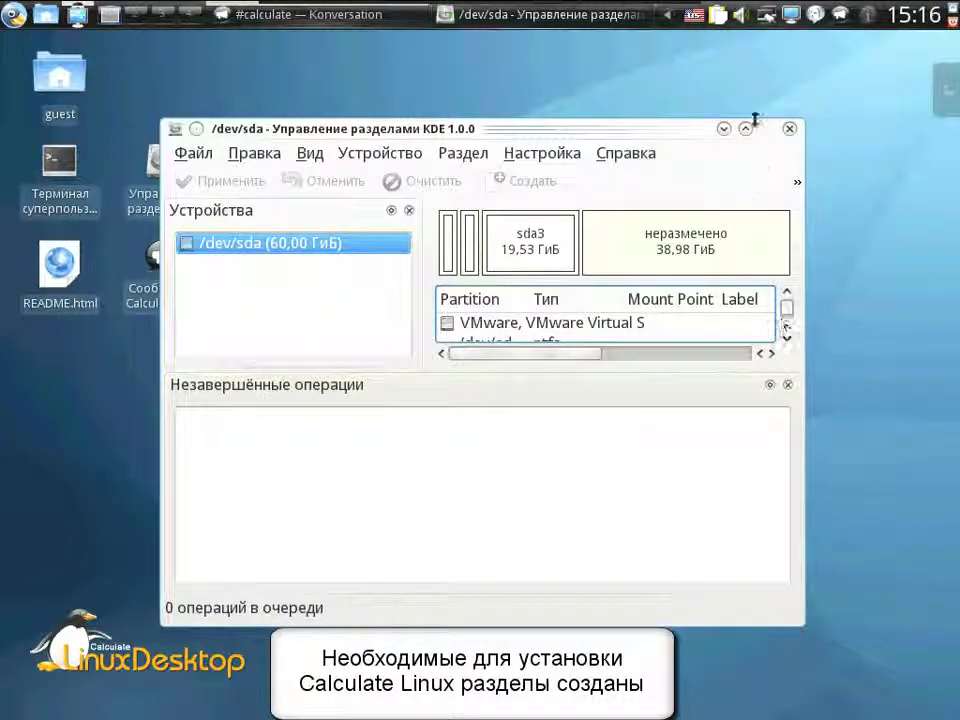
pyautogui.click(789, 131)
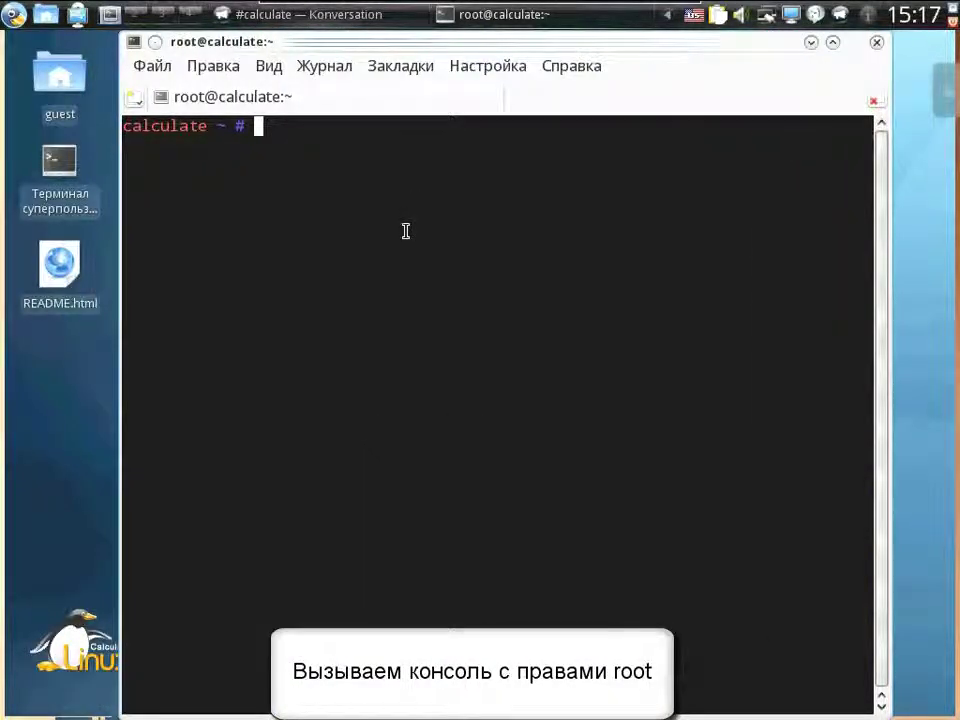
# - List the disk partitions with fdisk -l and check the /dev/sda3 device
pyautogui.write('fdisk ')
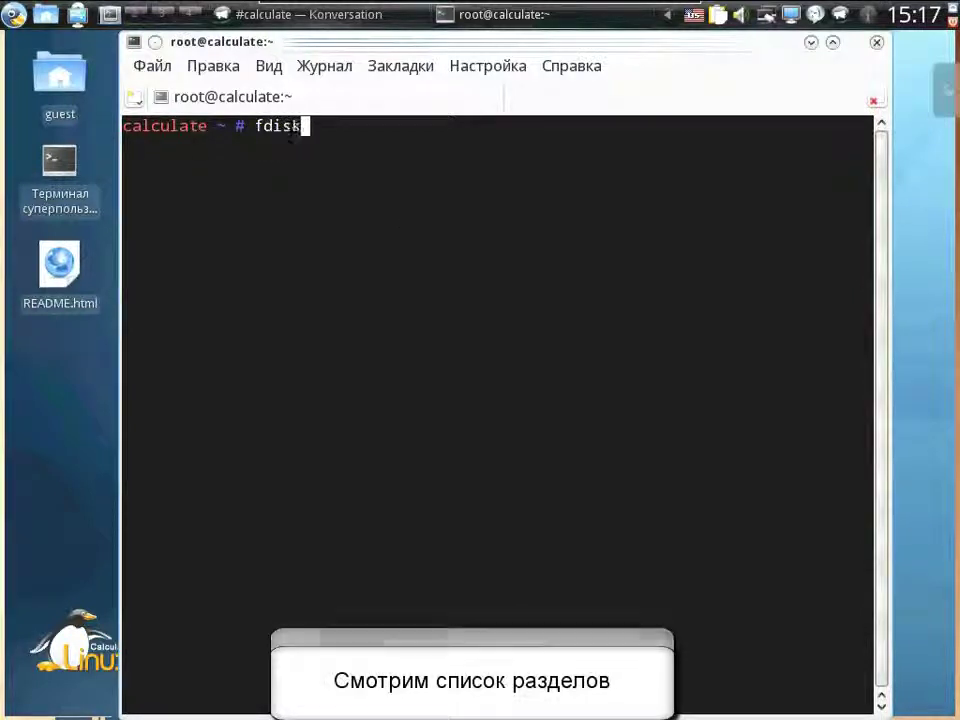
pyautogui.write('-')
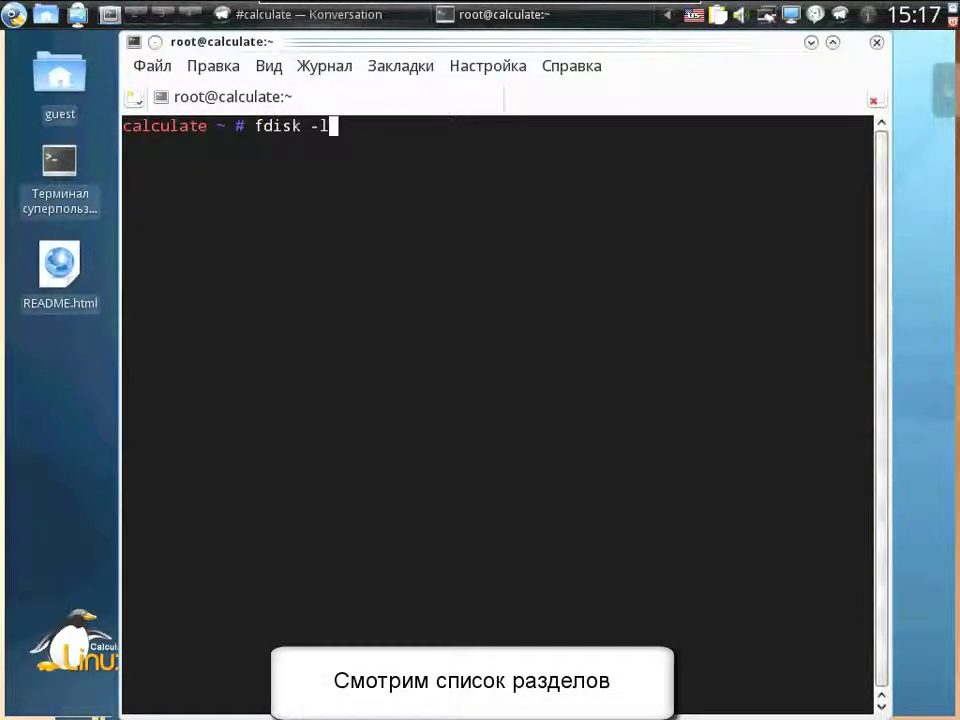
pyautogui.write('l')
pyautogui.press('Return')
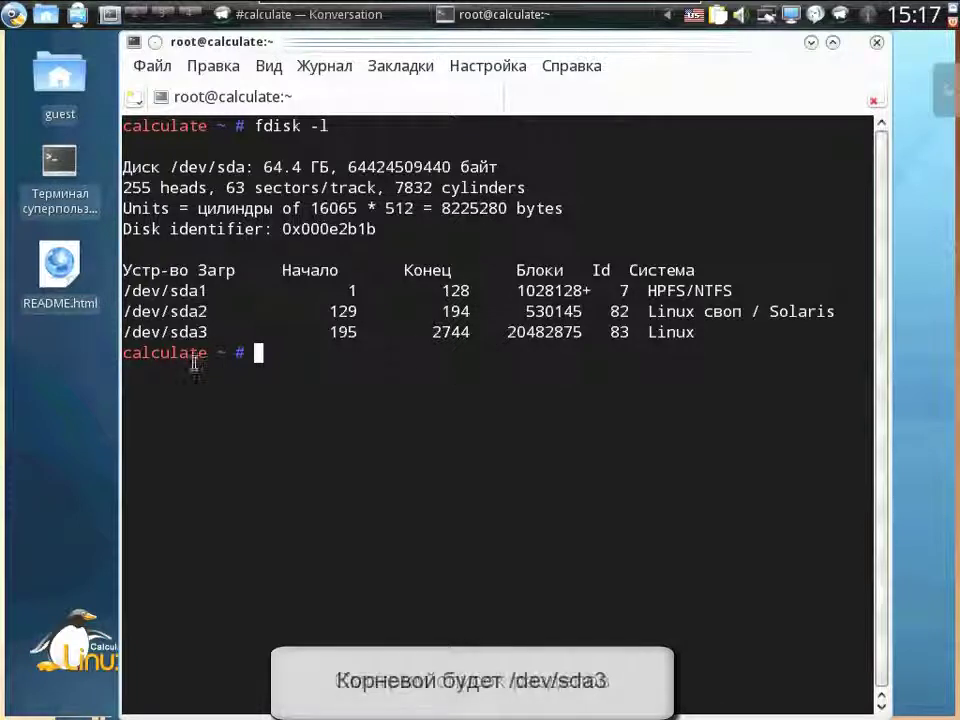
pyautogui.moveTo(216, 332); pyautogui.dragTo(152, 333)
pyautogui.click(318, 360)
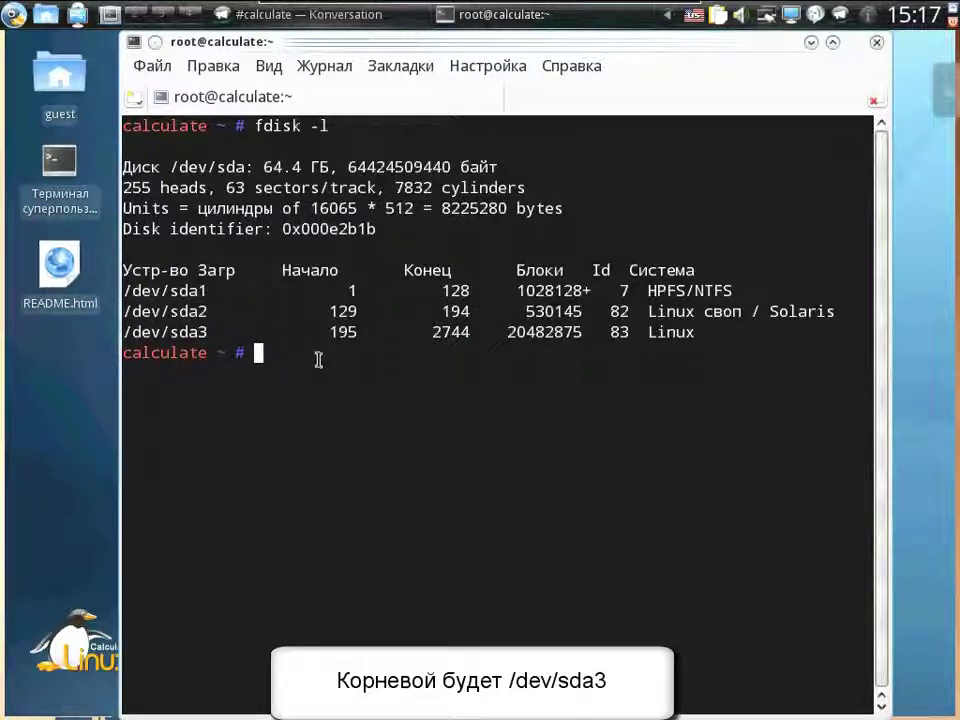
# - Sync the calculate overlay with layman -S and clear the terminal
pyautogui.write('layman')
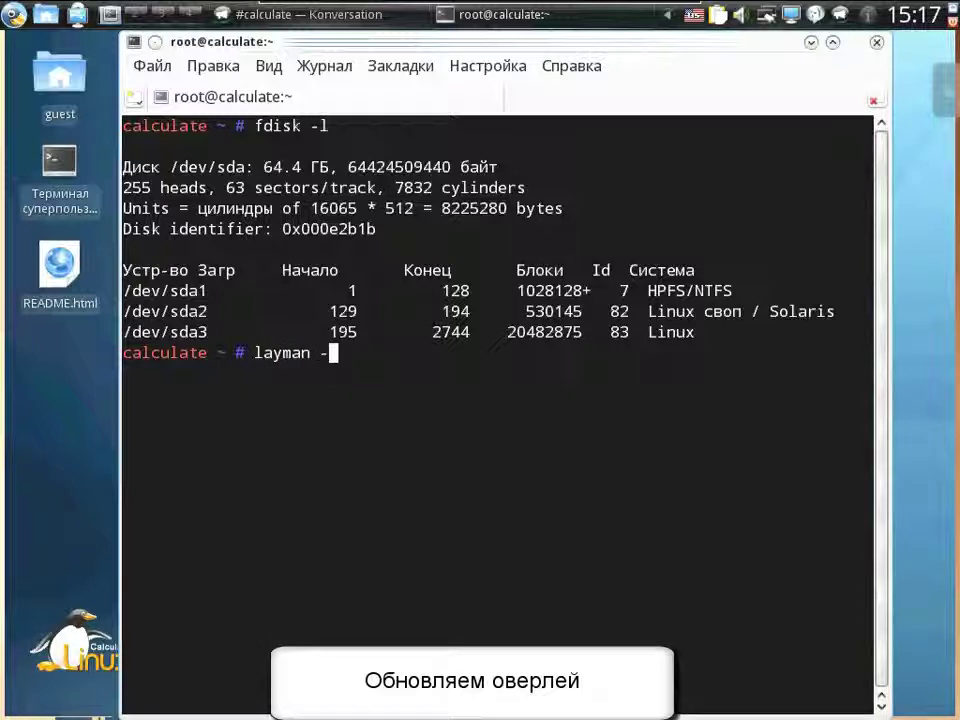
pyautogui.write(' -S')
pyautogui.press('Return')
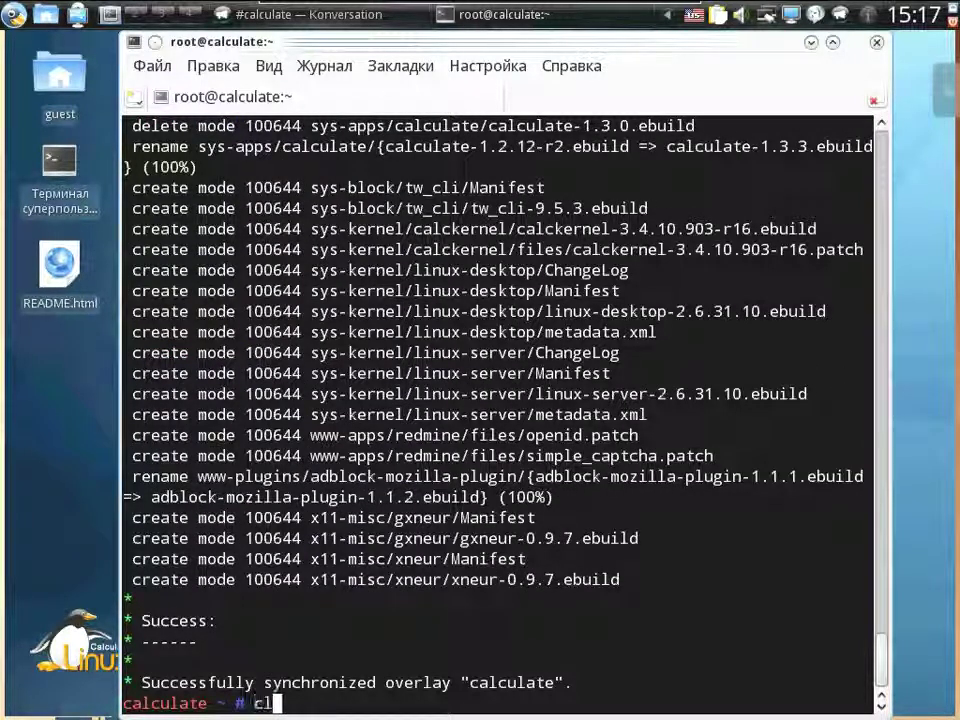
pyautogui.press('Return')
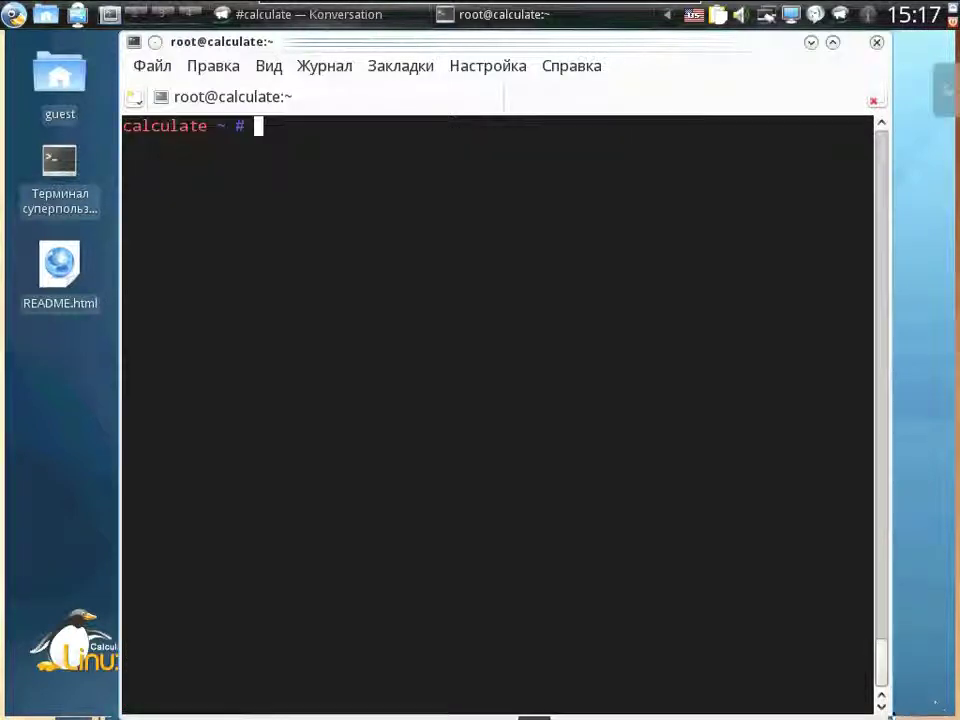
# - Shrink Konsole, emerge sys-apps/calculate-1.3.3, clear, and type calculate --disk=/dev/sda3
pyautogui.moveTo(886, 706); pyautogui.dragTo(853, 534)
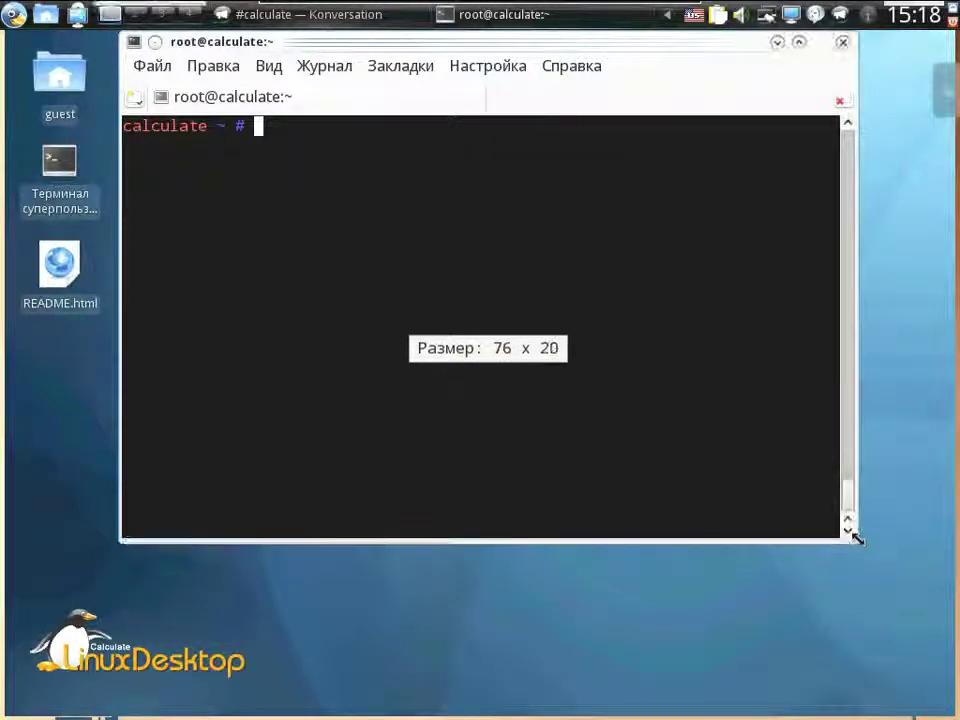
pyautogui.write('emerge')
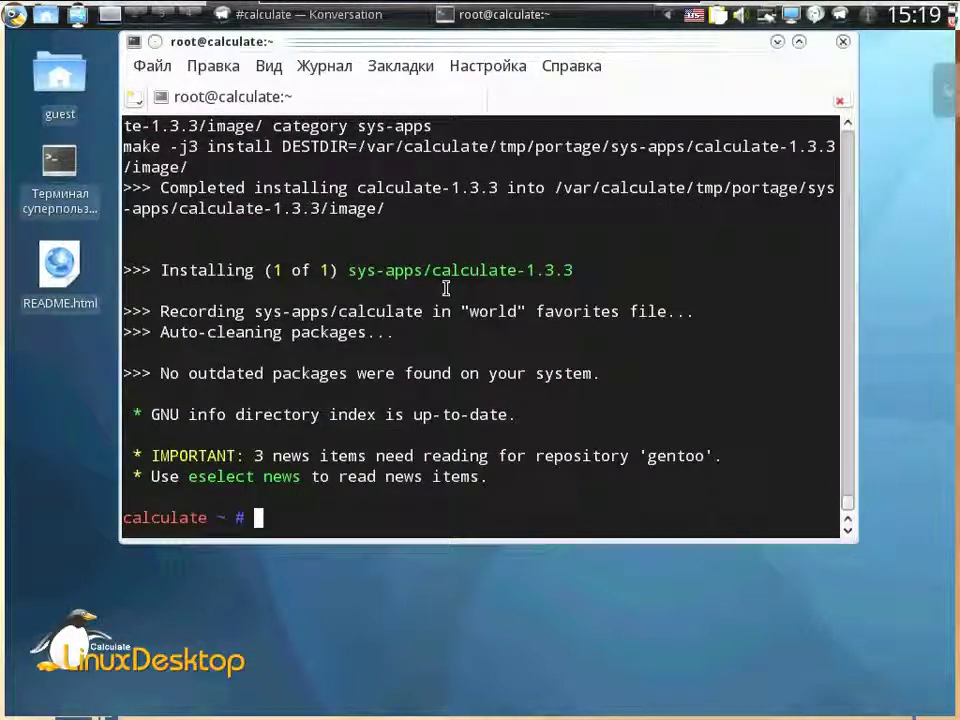
pyautogui.write('clear')
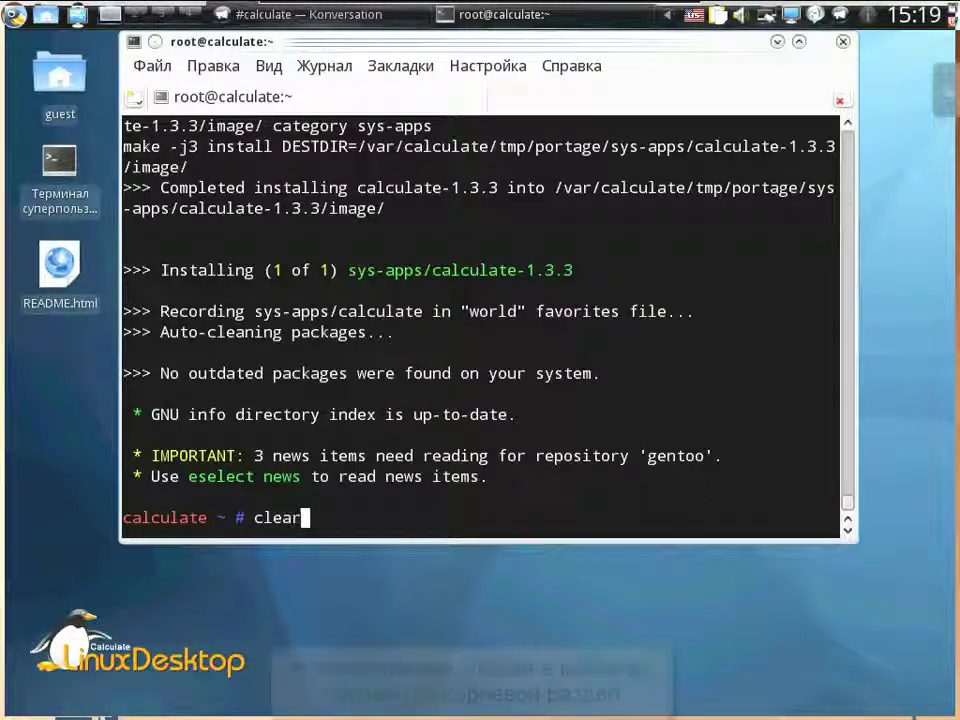
pyautogui.press('Return')
pyautogui.write('calculate --d')
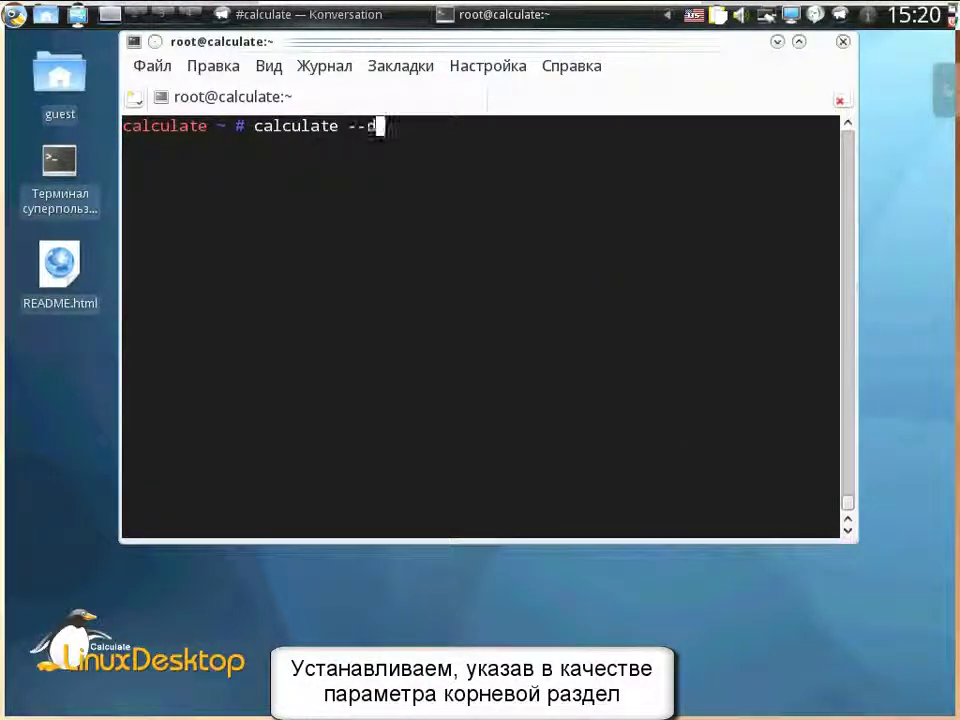
pyautogui.write('isk')
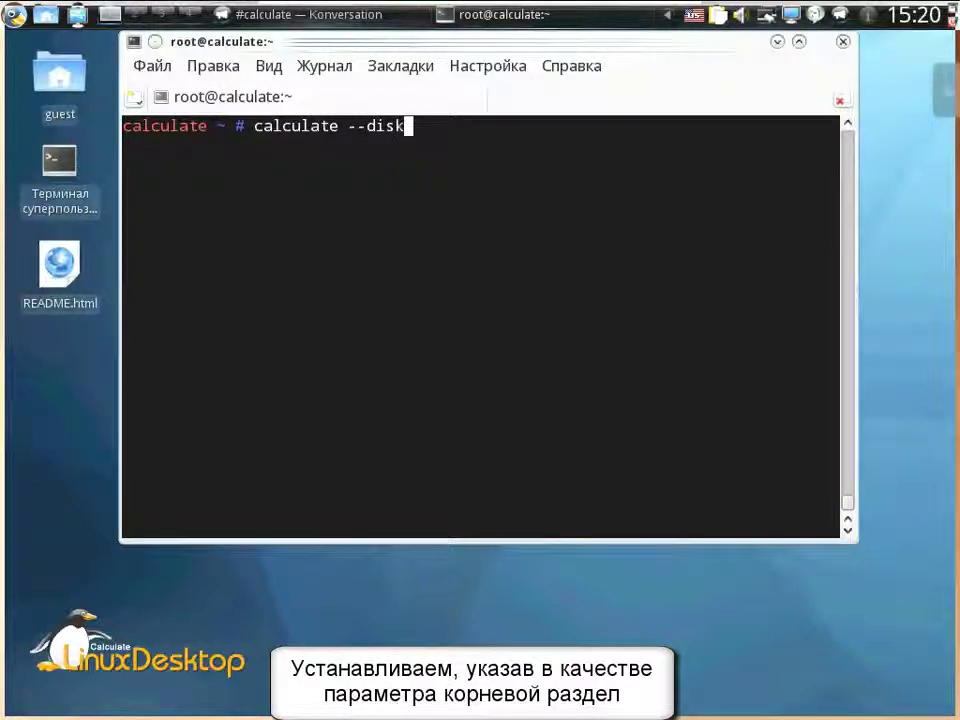
pyautogui.write('=/dev/')
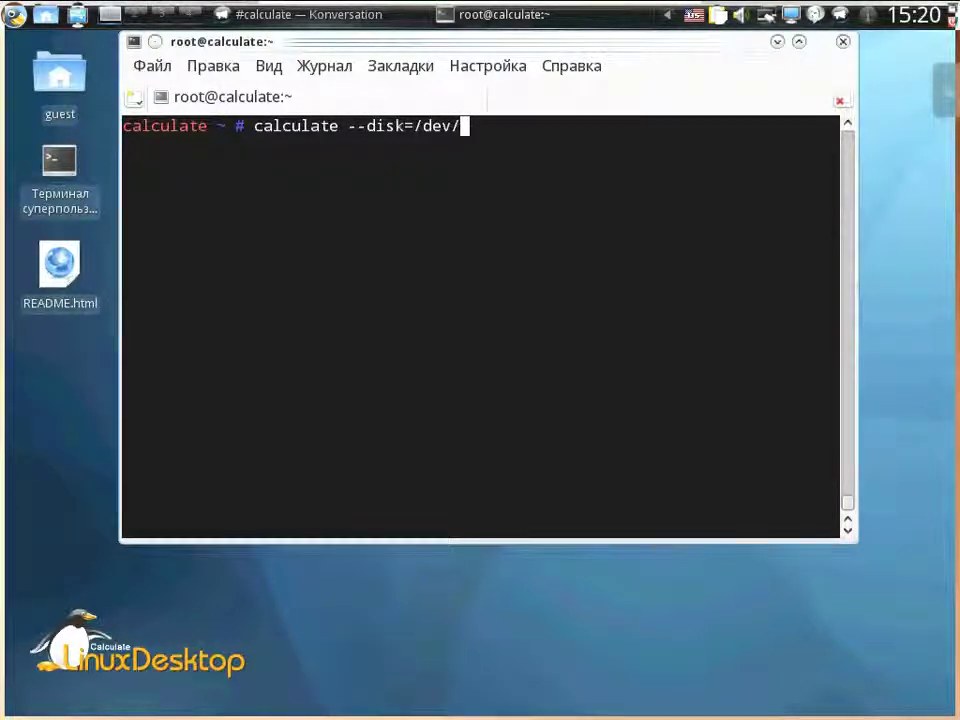
pyautogui.write('sda3')
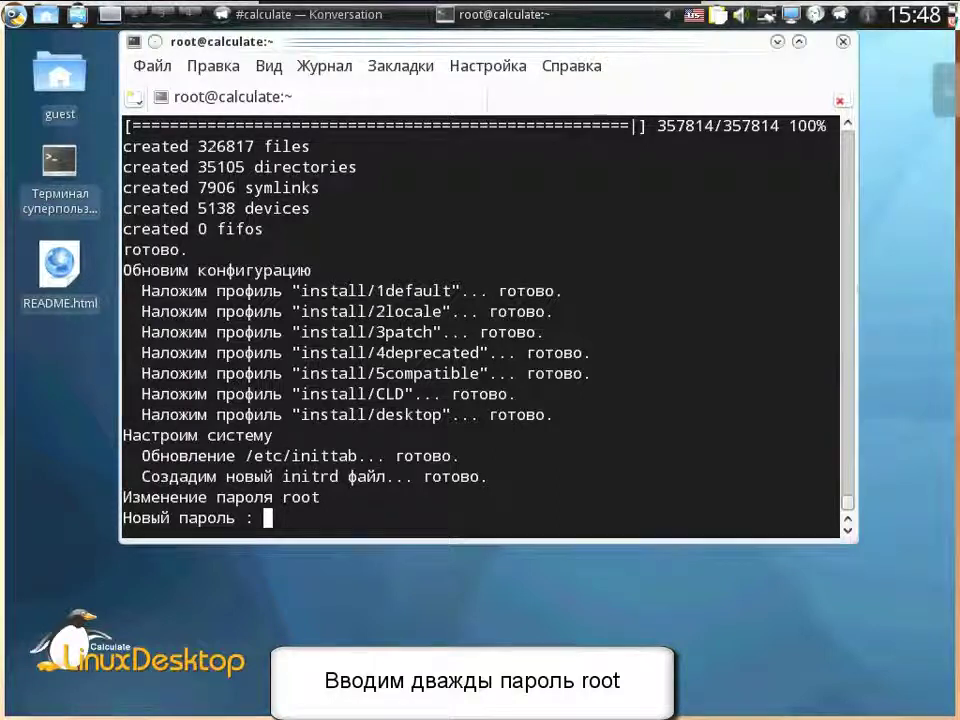
# - Enter the new root password twice, then reboot the machine
pyautogui.press('Return')
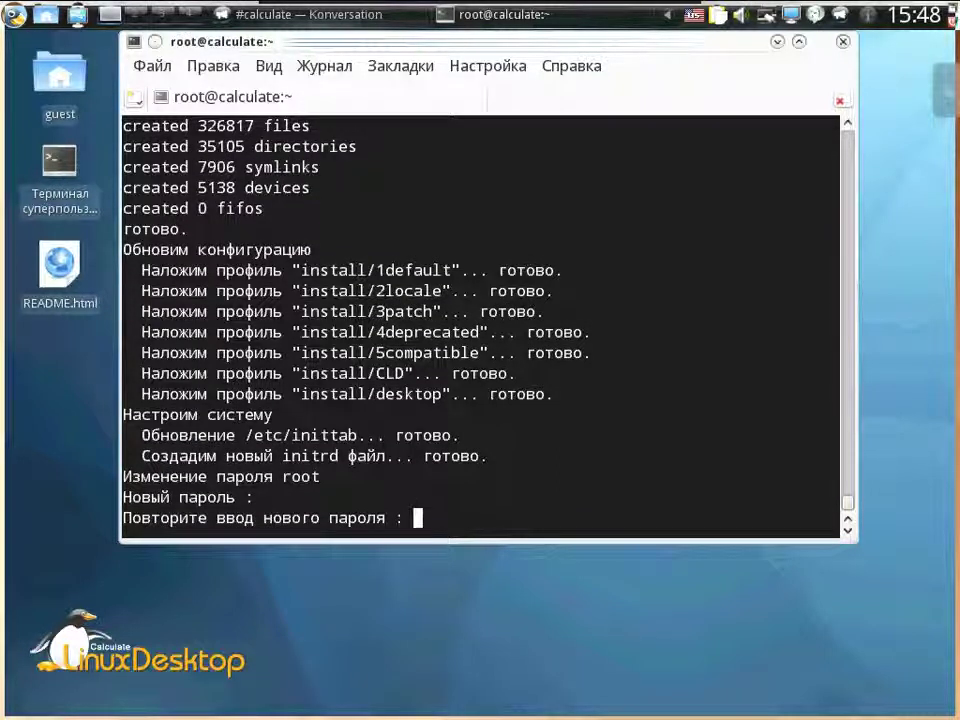
pyautogui.press('Return')
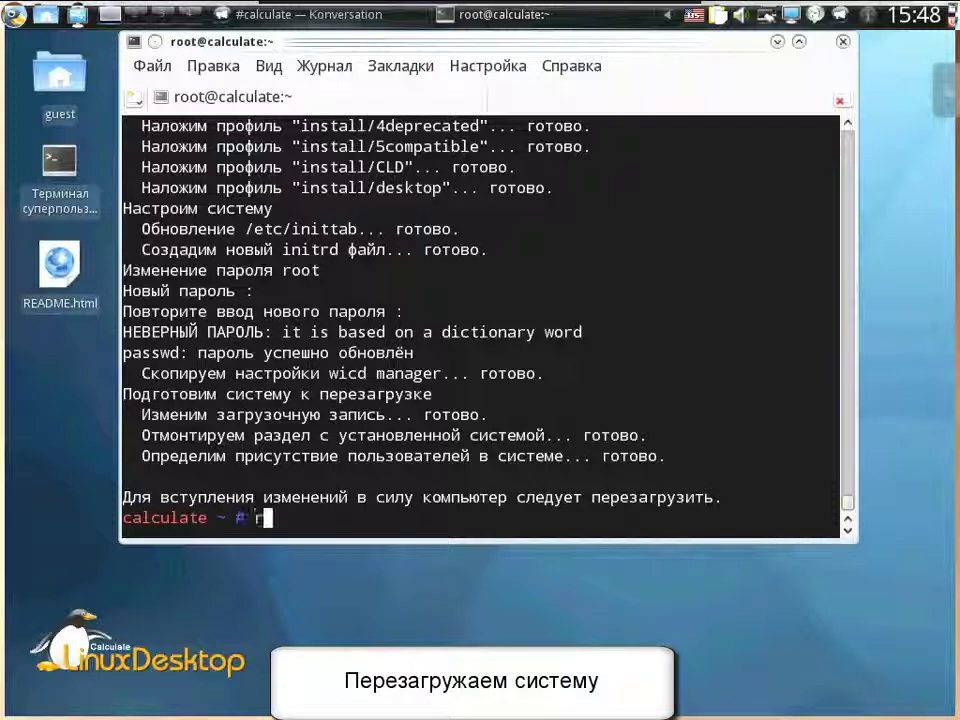
pyautogui.write('oot')
pyautogui.press('Return')
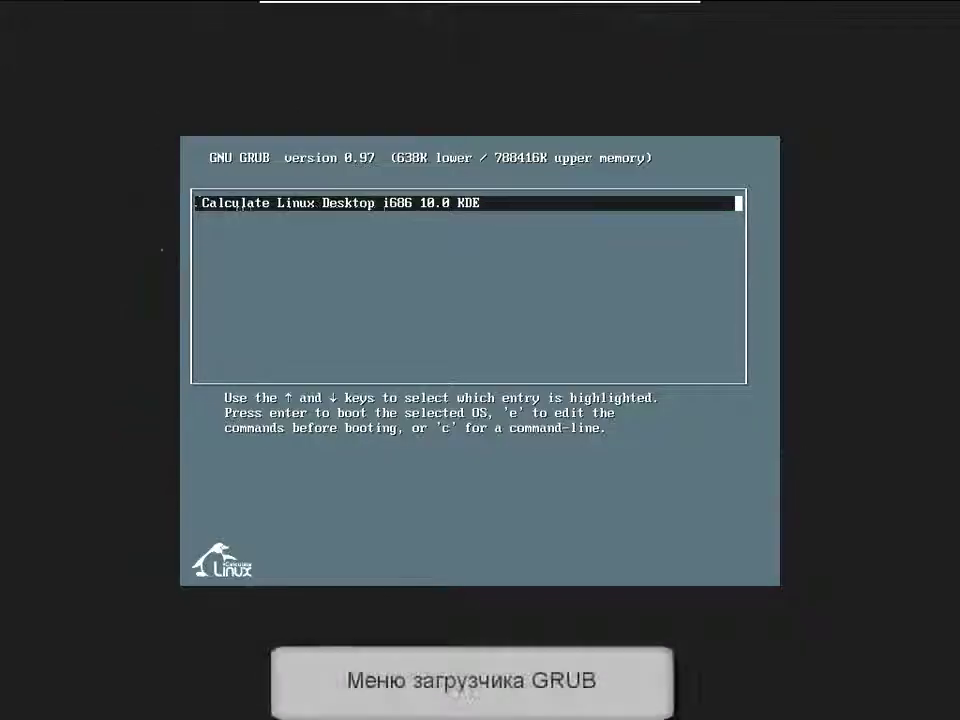
# - Boot the Calculate Linux Desktop GRUB entry and log in to KDE as guest
pyautogui.press('Return')
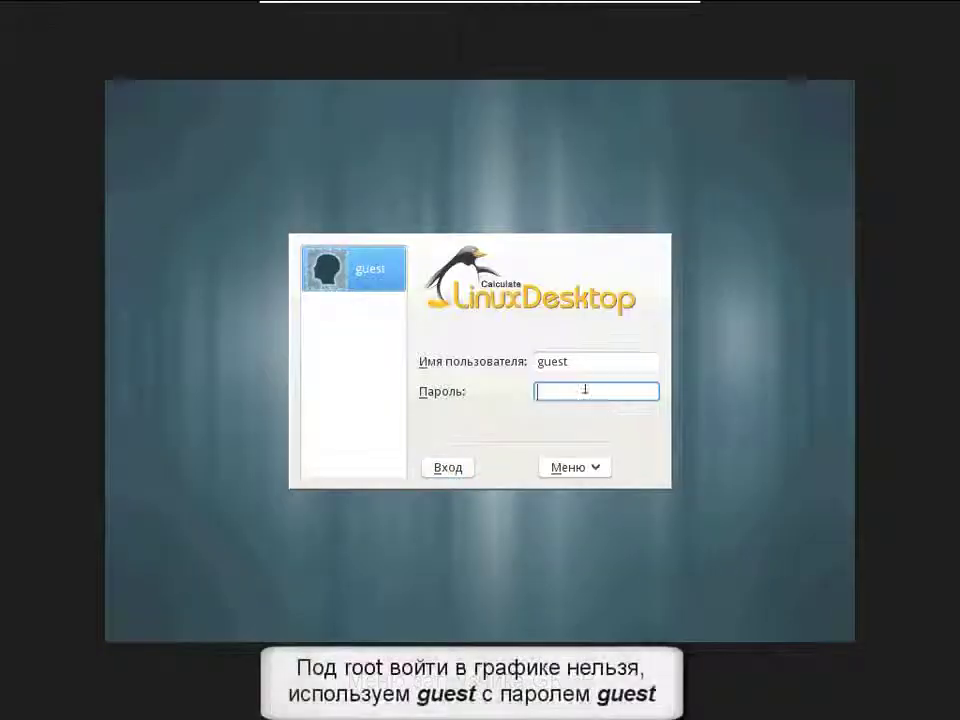
pyautogui.click(450, 470)
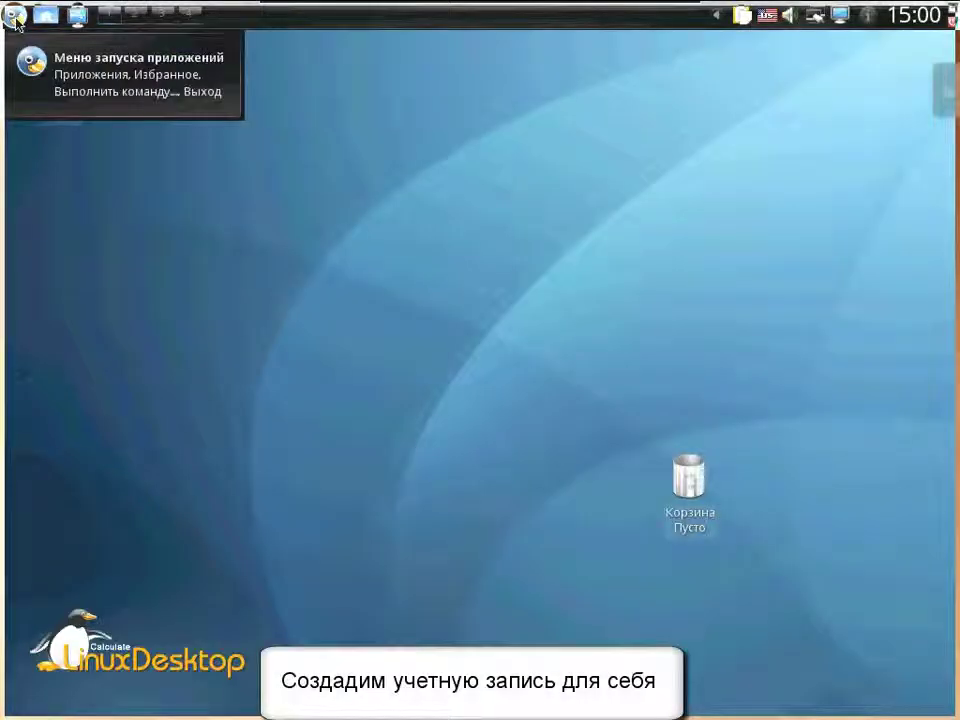
# - Start KUser from the Система menu with the root password, dismissing the missing games user error
pyautogui.click(15, 20)
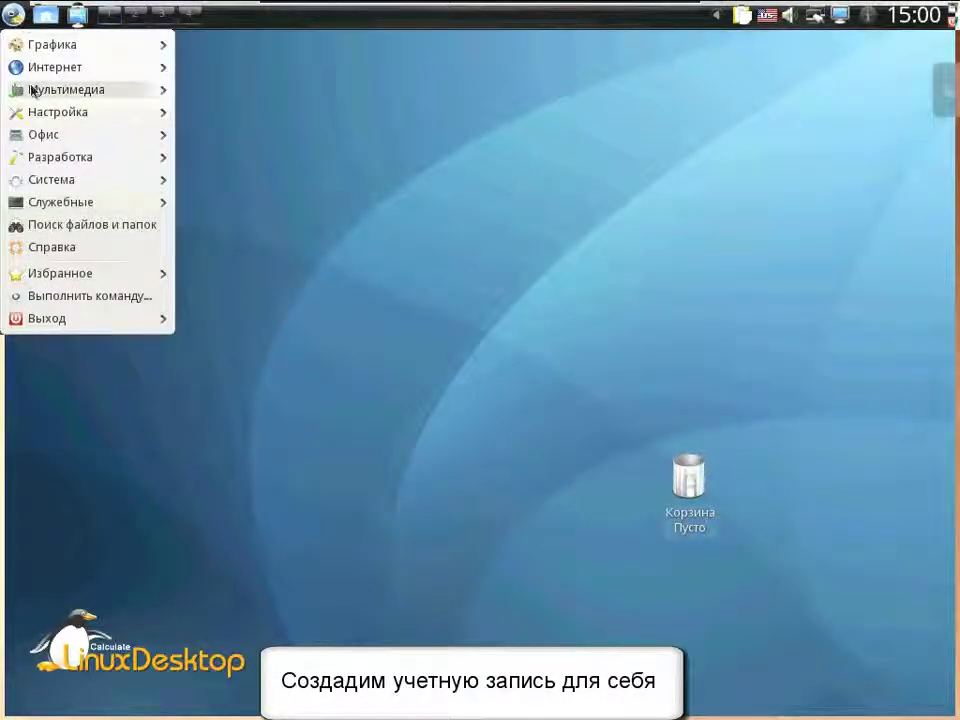
pyautogui.moveTo(49, 183)
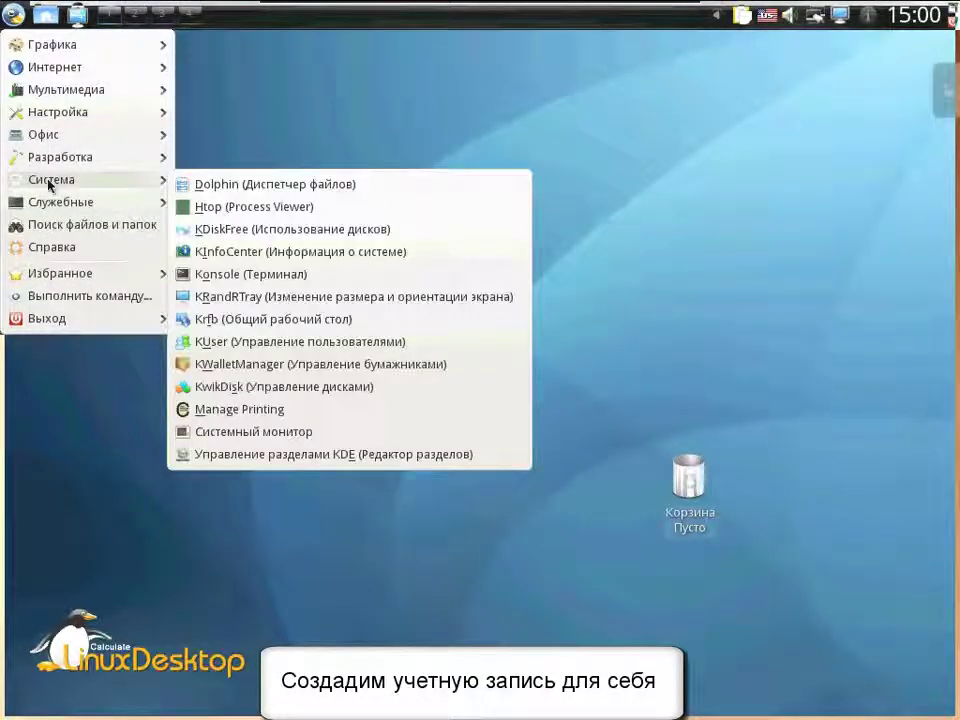
pyautogui.click(225, 341)
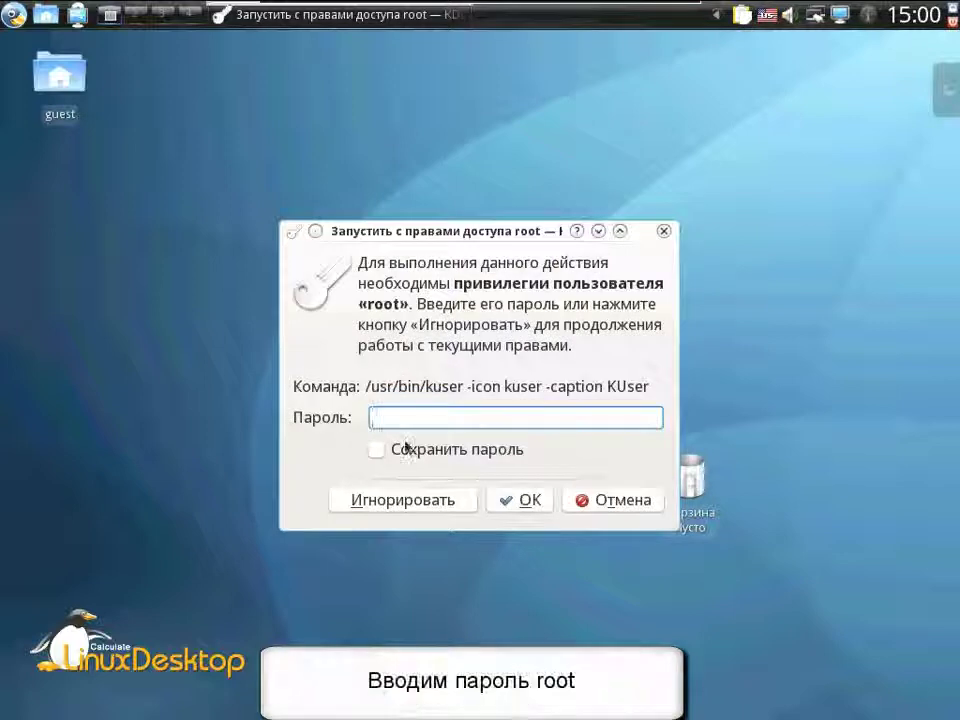
pyautogui.write('ro')
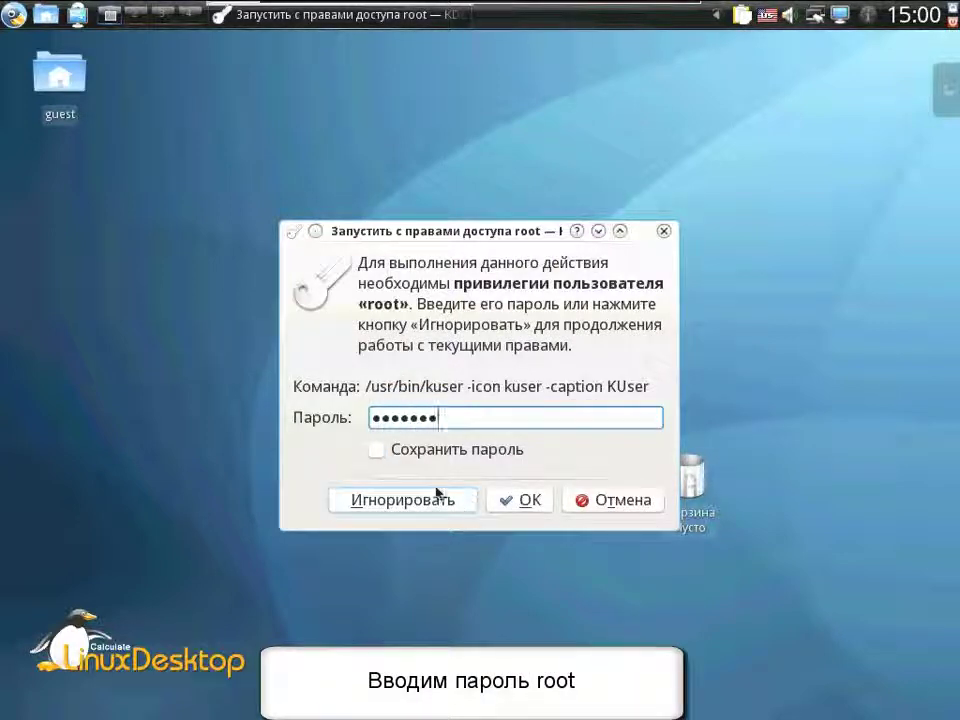
pyautogui.click(429, 451)
pyautogui.click(521, 503)
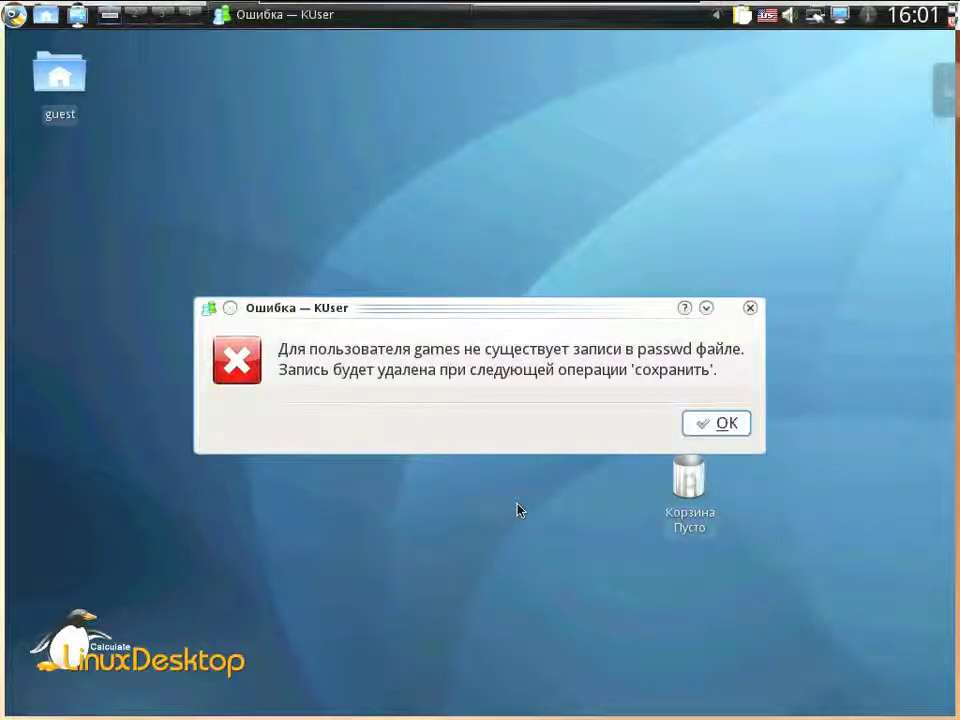
pyautogui.click(720, 428)
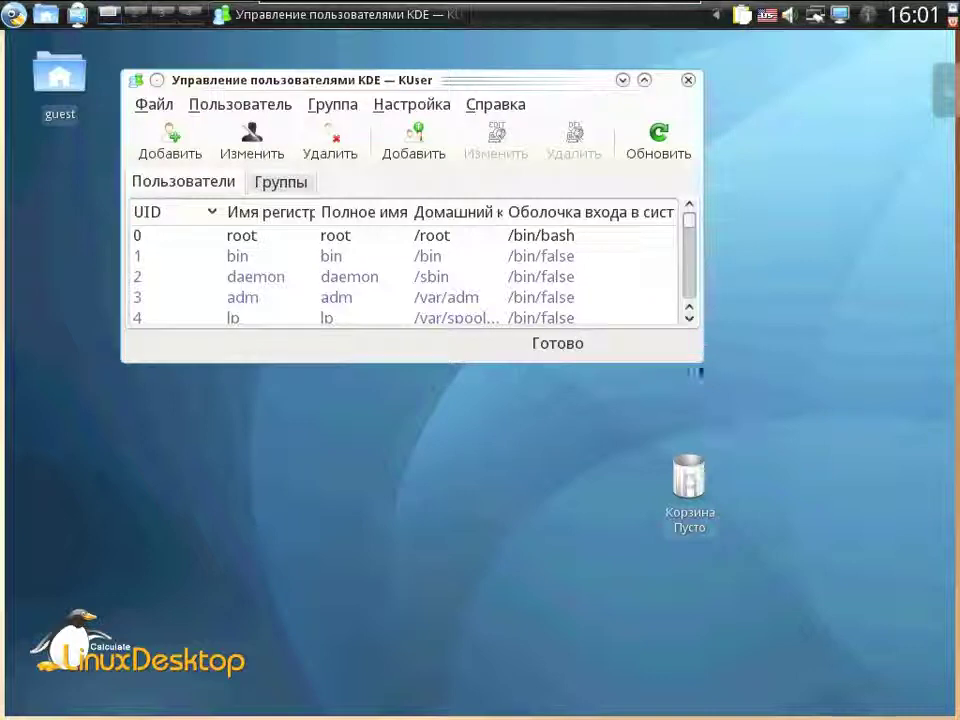
# - Enlarge the KUser window and view guest's properties (UID 999, /bin/bash, /home/guest) without changes
pyautogui.moveTo(697, 362); pyautogui.dragTo(778, 660)
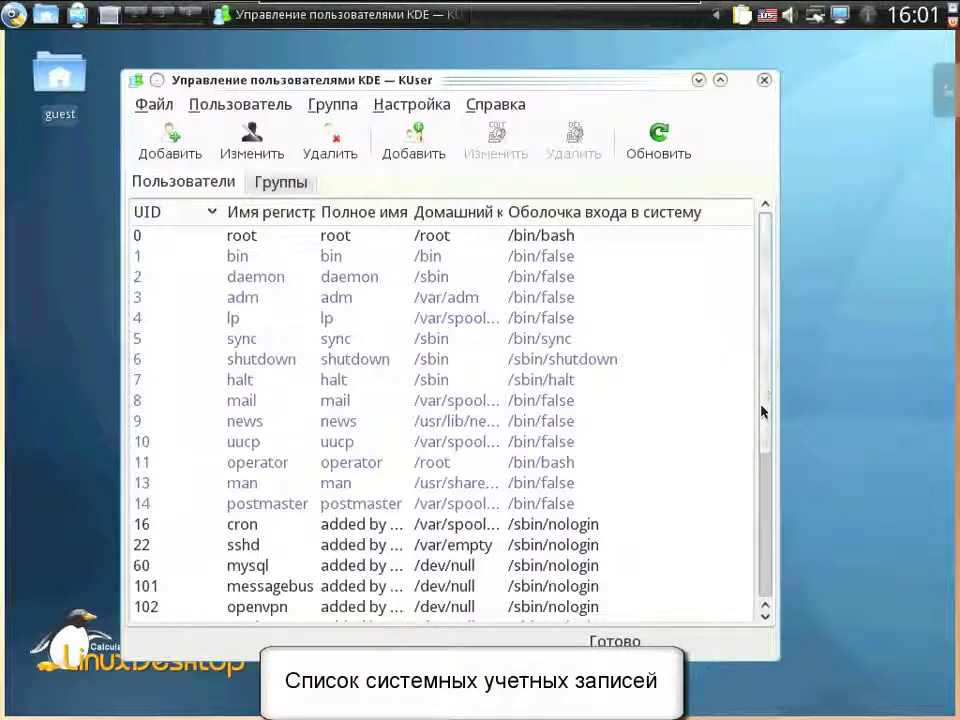
pyautogui.scroll(-3, 756, 490)
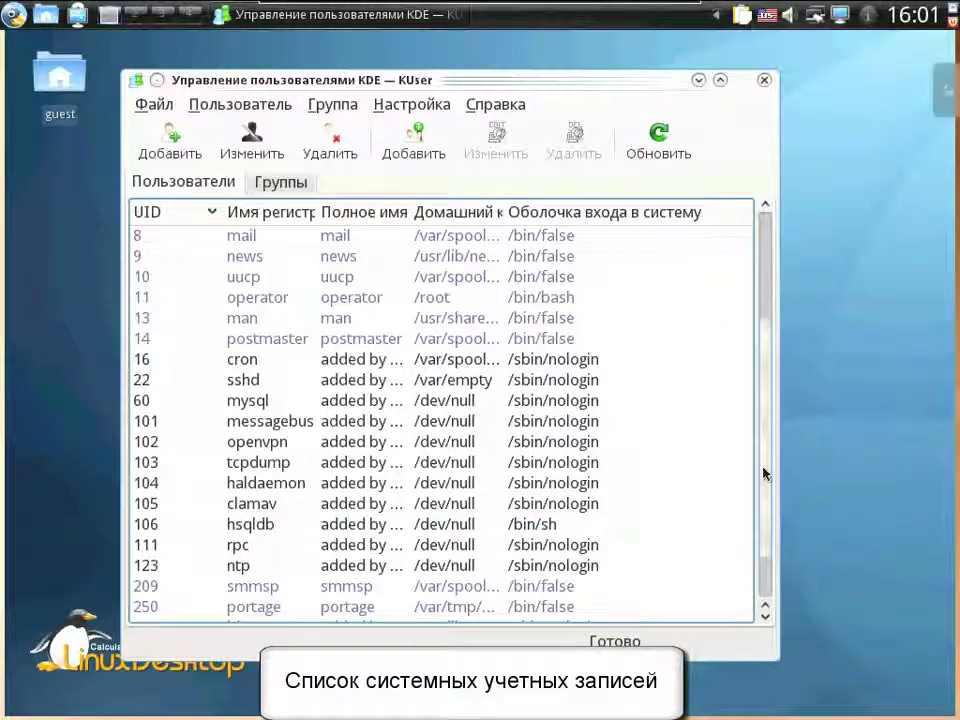
pyautogui.scroll(-1, 765, 520)
pyautogui.doubleClick(565, 587)
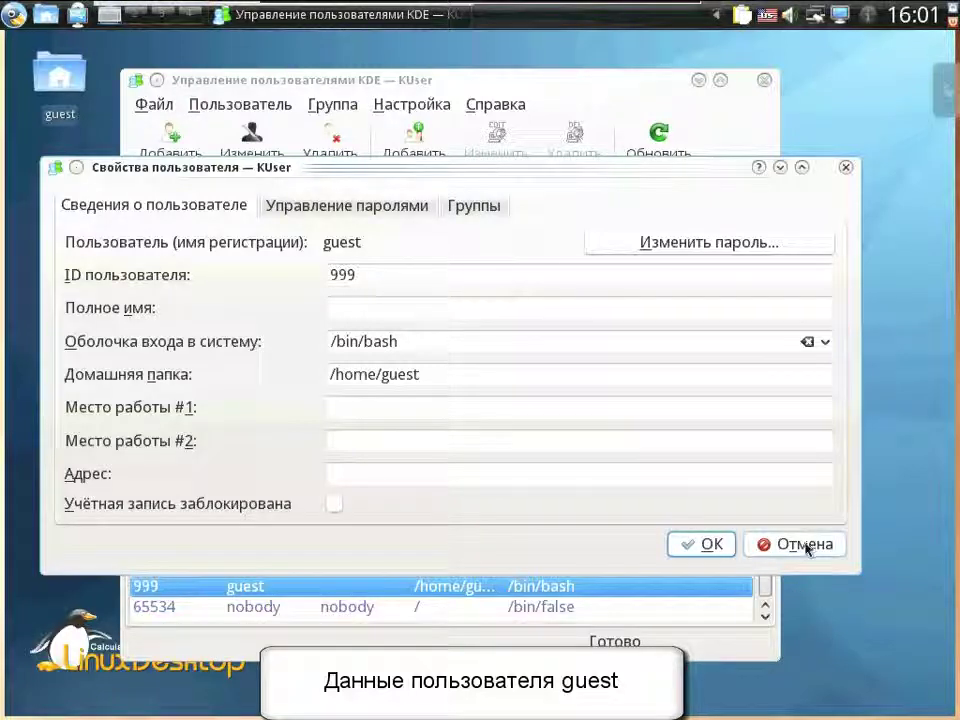
pyautogui.click(800, 545)
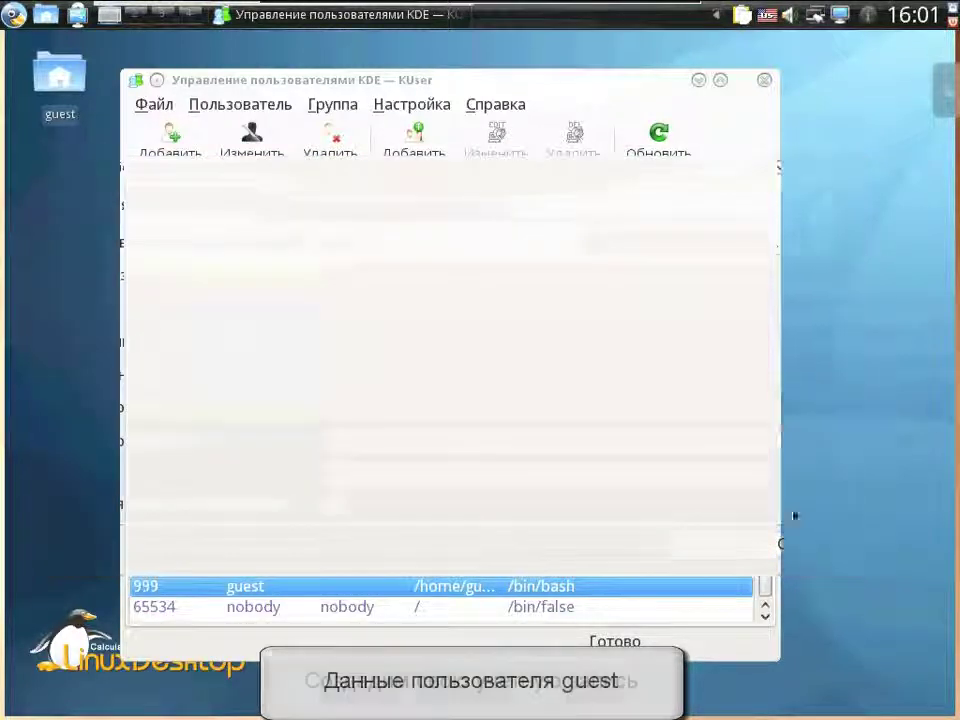
# - Add a new user named grinder
pyautogui.click(167, 143)
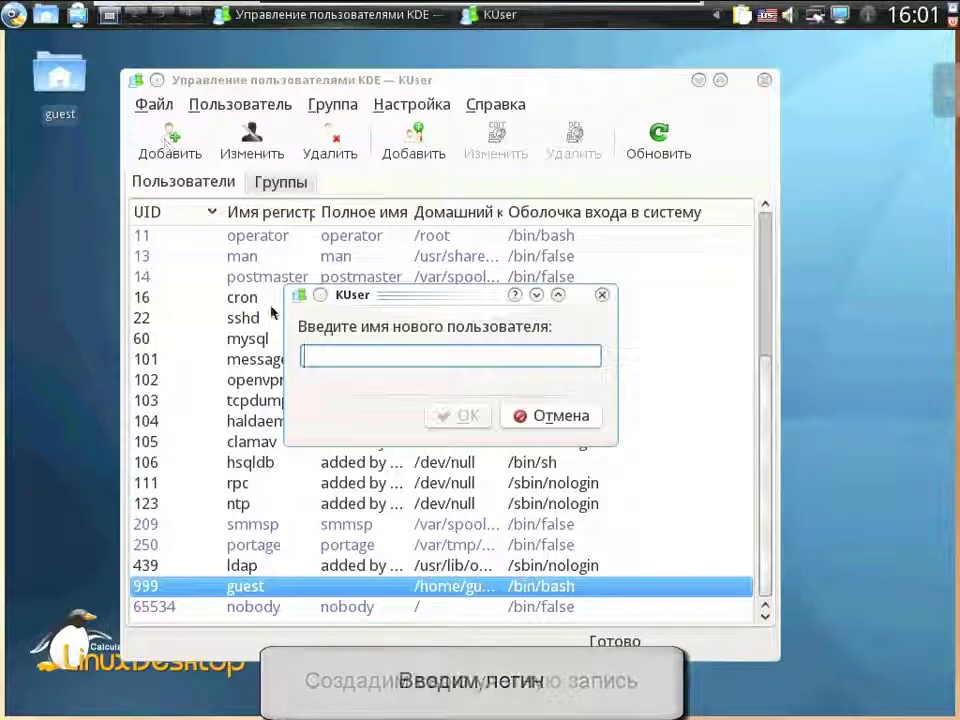
pyautogui.write('gr')
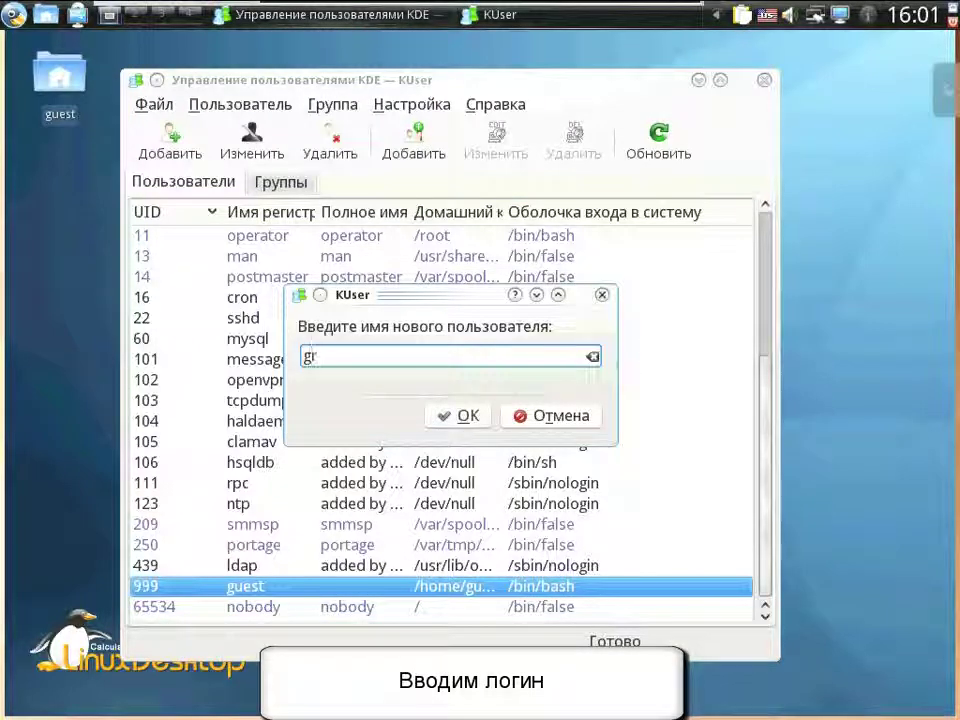
pyautogui.write('inder')
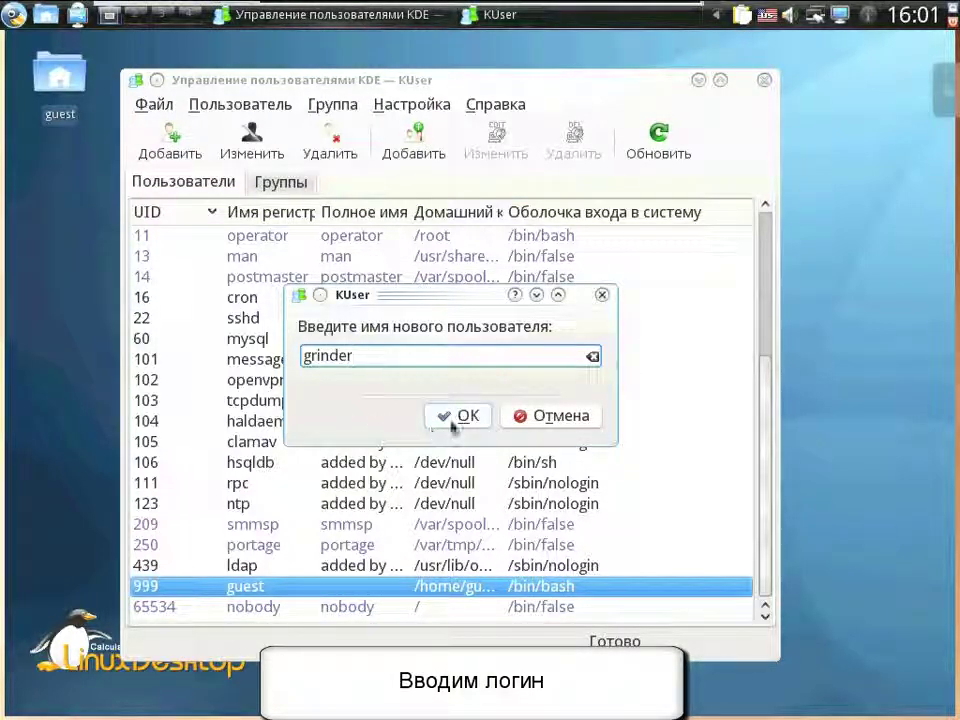
pyautogui.click(452, 420)
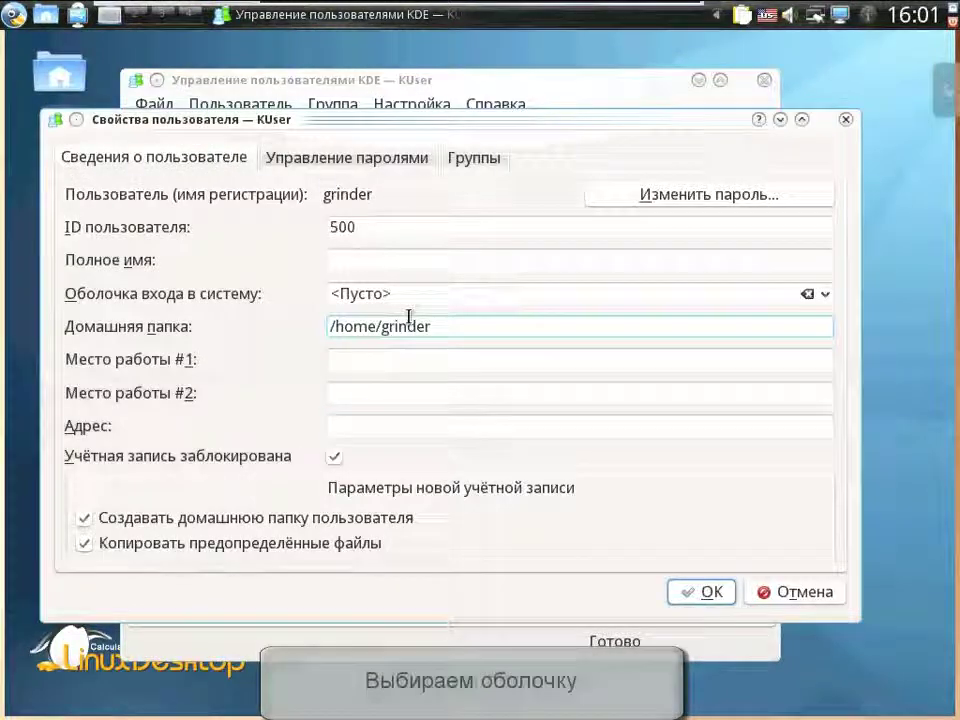
# - Set grinder's login shell to /bin/bash, unlock the account and show its password settings
pyautogui.click(407, 295)
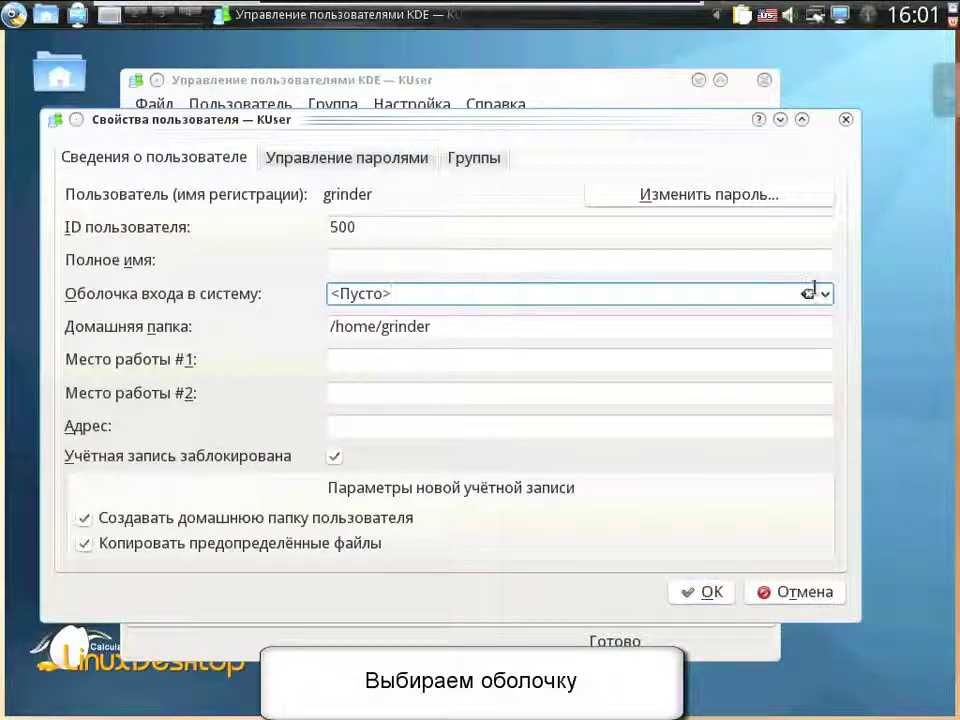
pyautogui.click(815, 292)
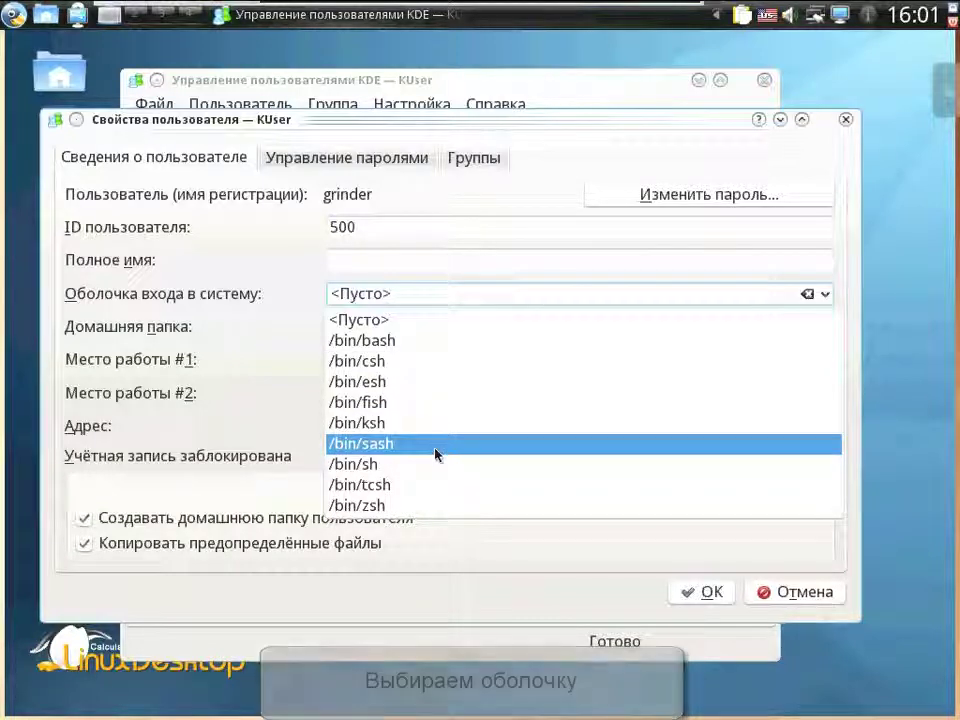
pyautogui.click(410, 342)
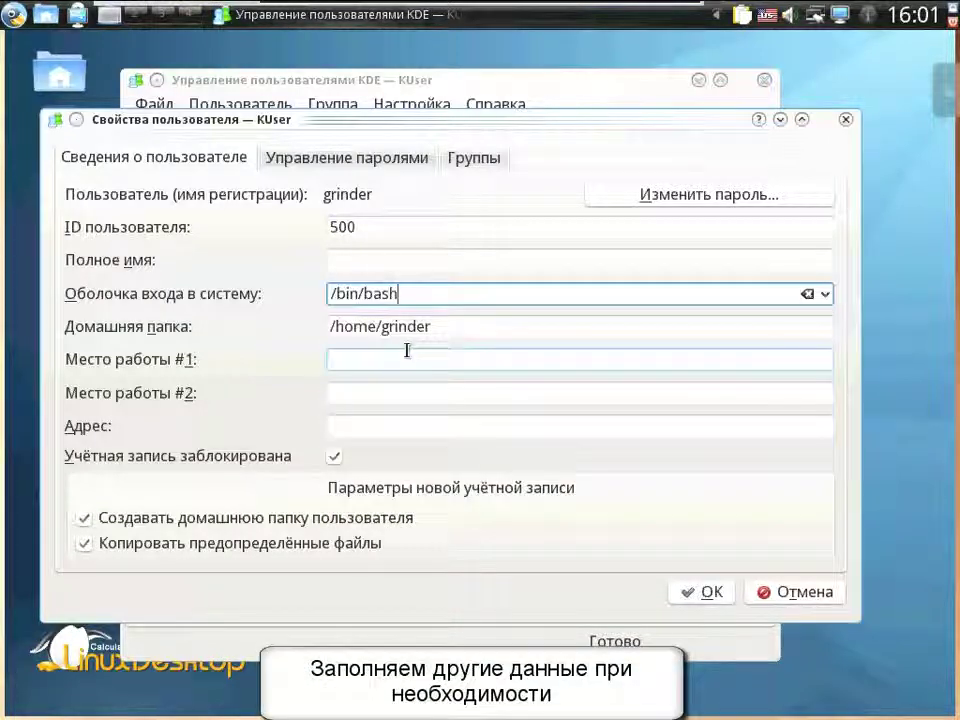
pyautogui.click(335, 457)
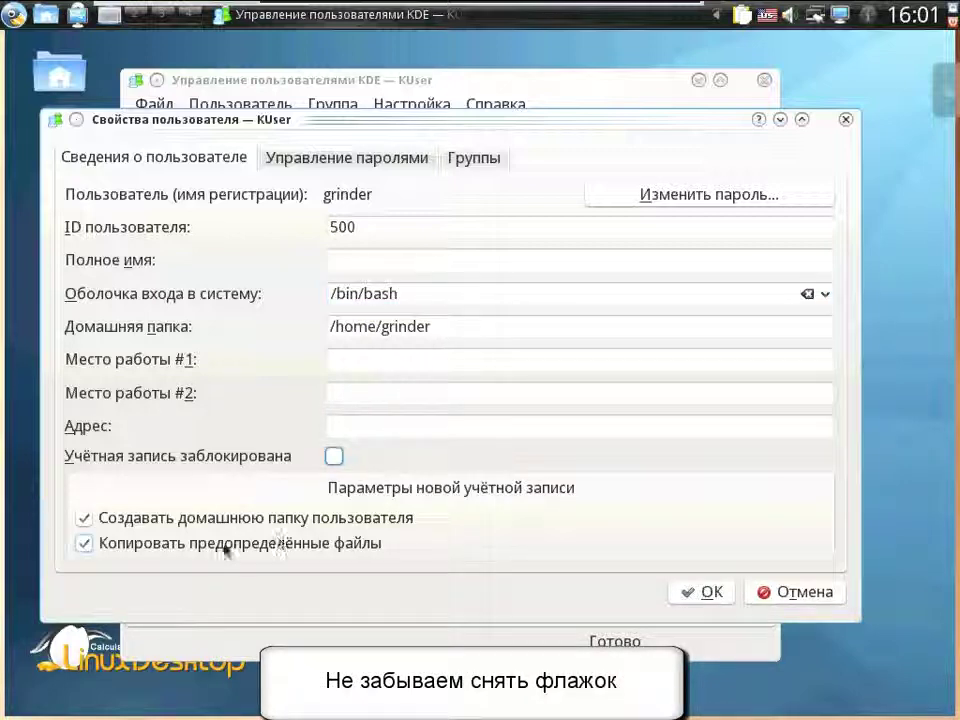
pyautogui.click(317, 163)
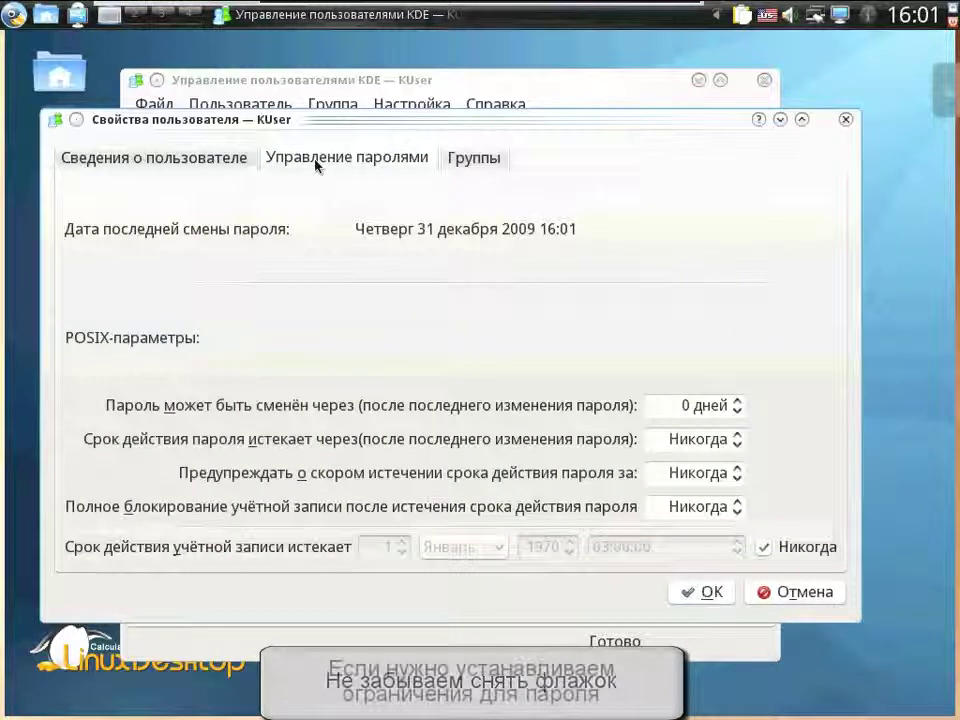
# - Add grinder to the disk, wheel, mail, audio, cdrom, video, cdrw and plugdev groups and save
pyautogui.click(455, 165)
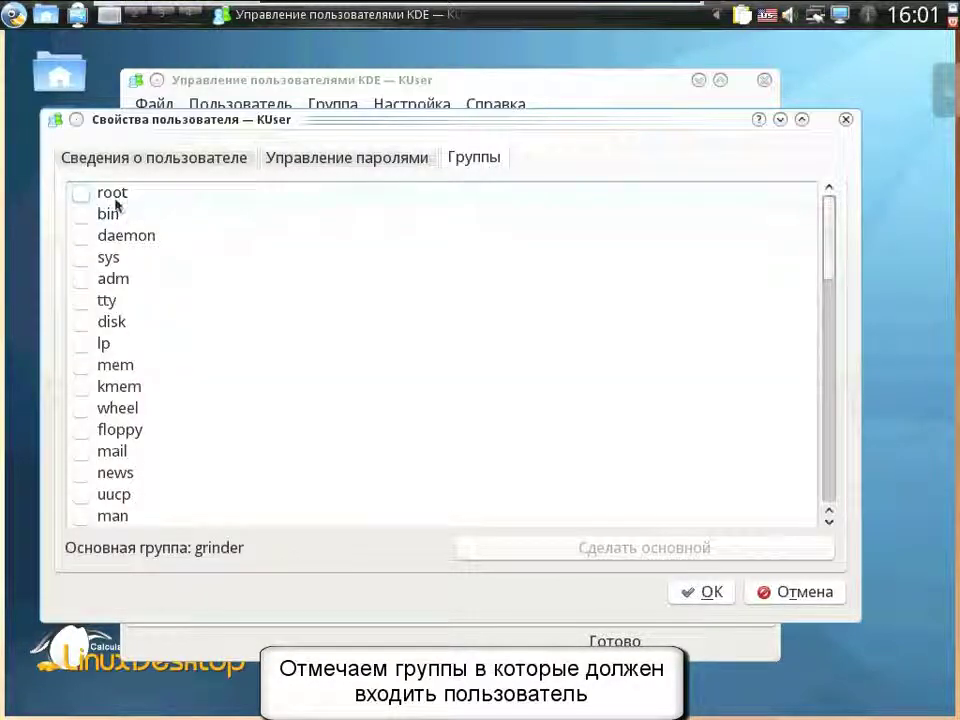
pyautogui.click(81, 322)
pyautogui.click(81, 408)
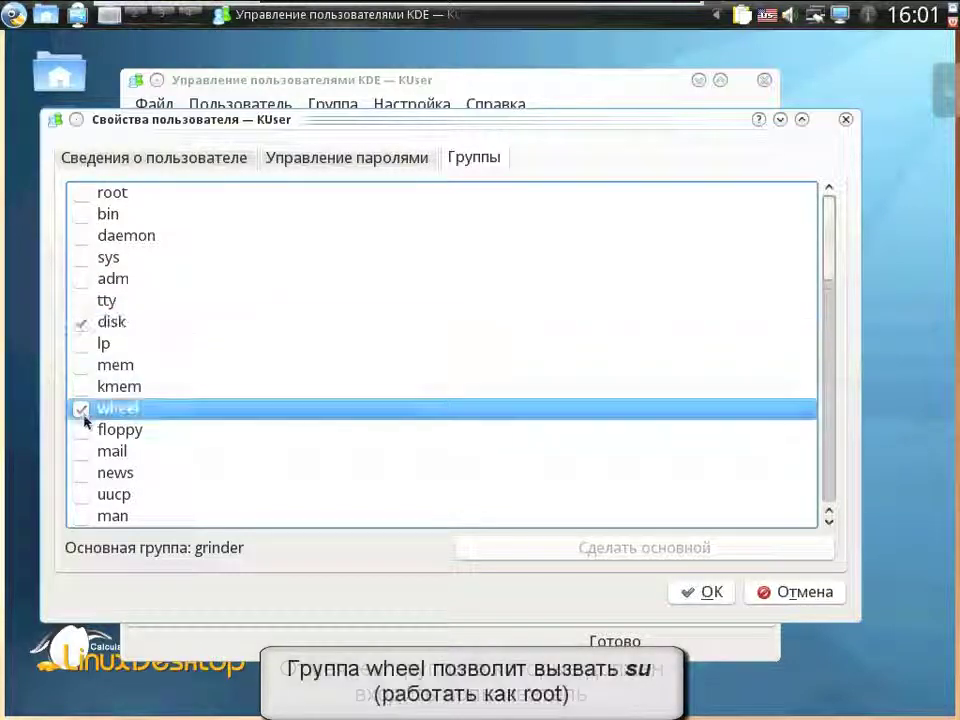
pyautogui.click(81, 451)
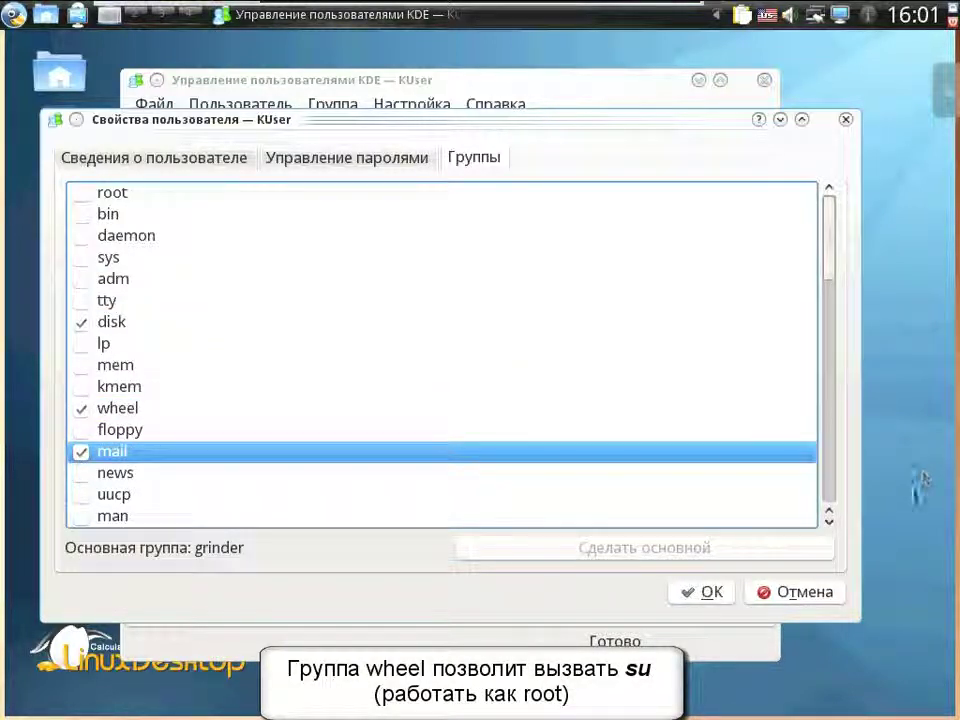
pyautogui.moveTo(830, 270); pyautogui.dragTo(834, 313)
pyautogui.click(83, 410)
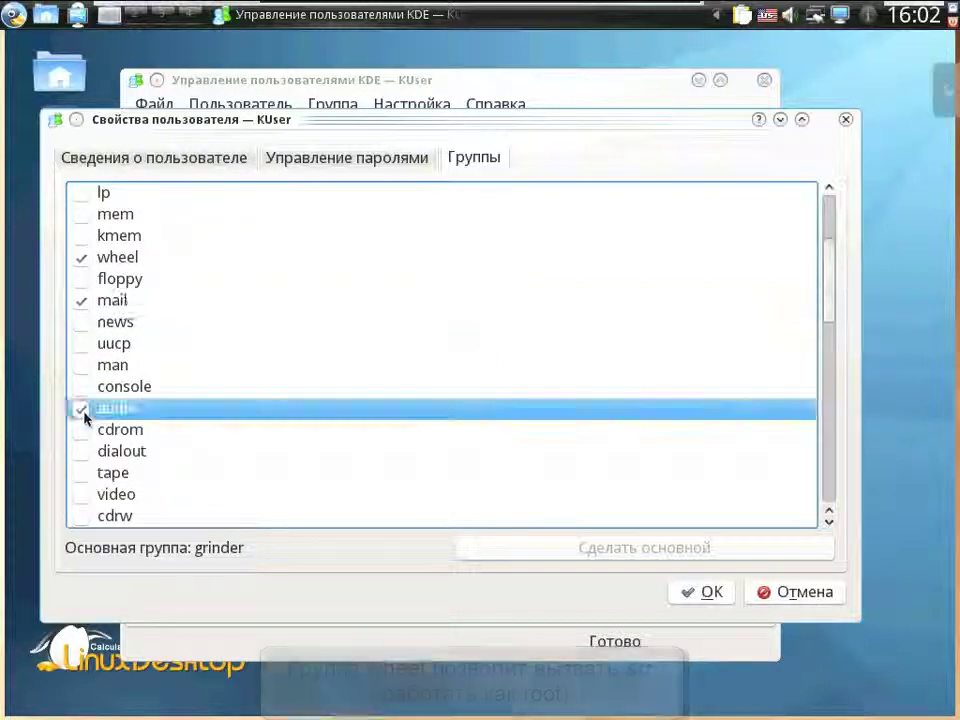
pyautogui.click(83, 431)
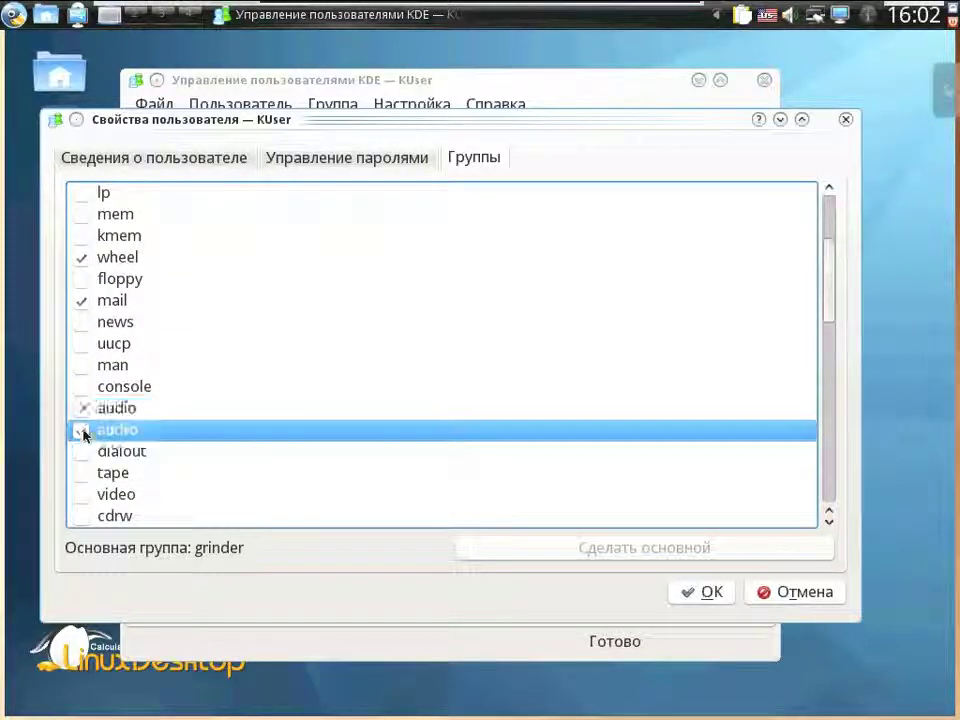
pyautogui.click(82, 495)
pyautogui.click(85, 517)
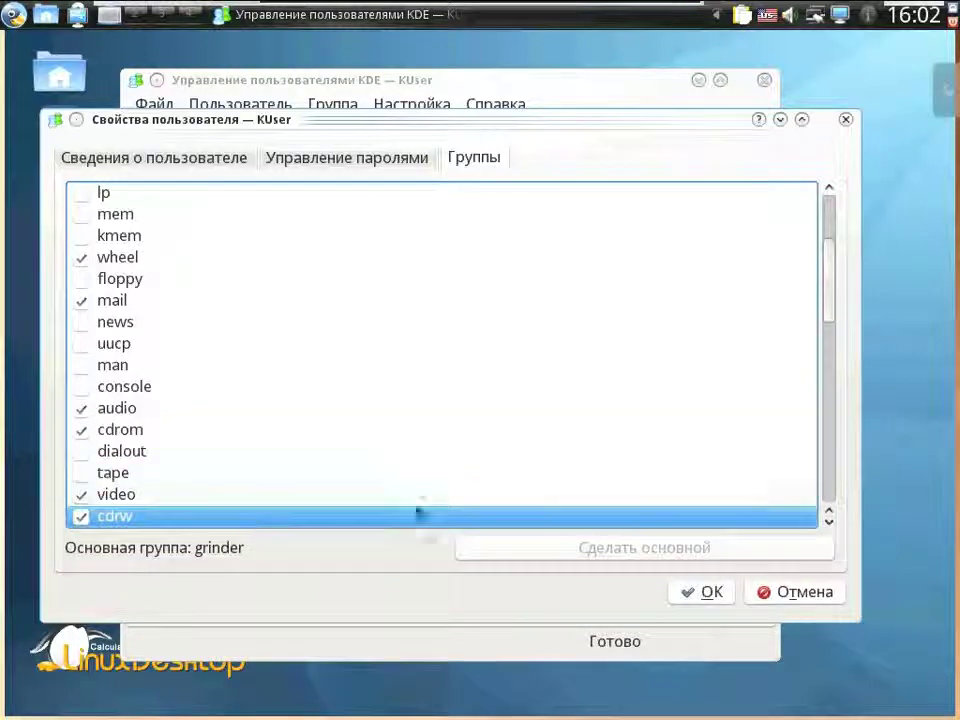
pyautogui.moveTo(825, 319); pyautogui.dragTo(827, 401)
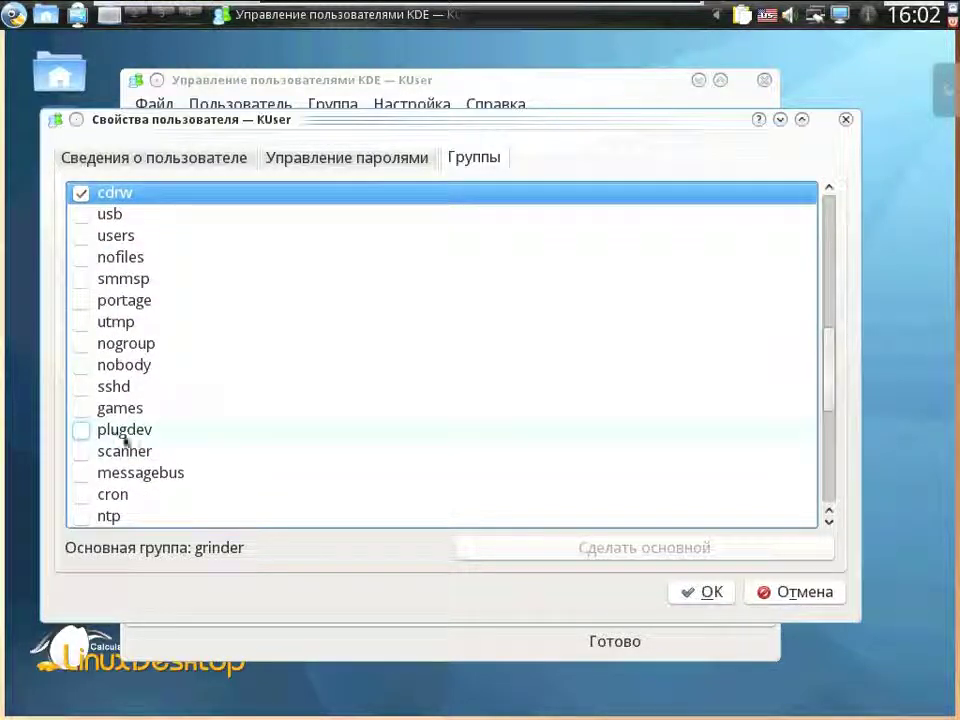
pyautogui.click(80, 431)
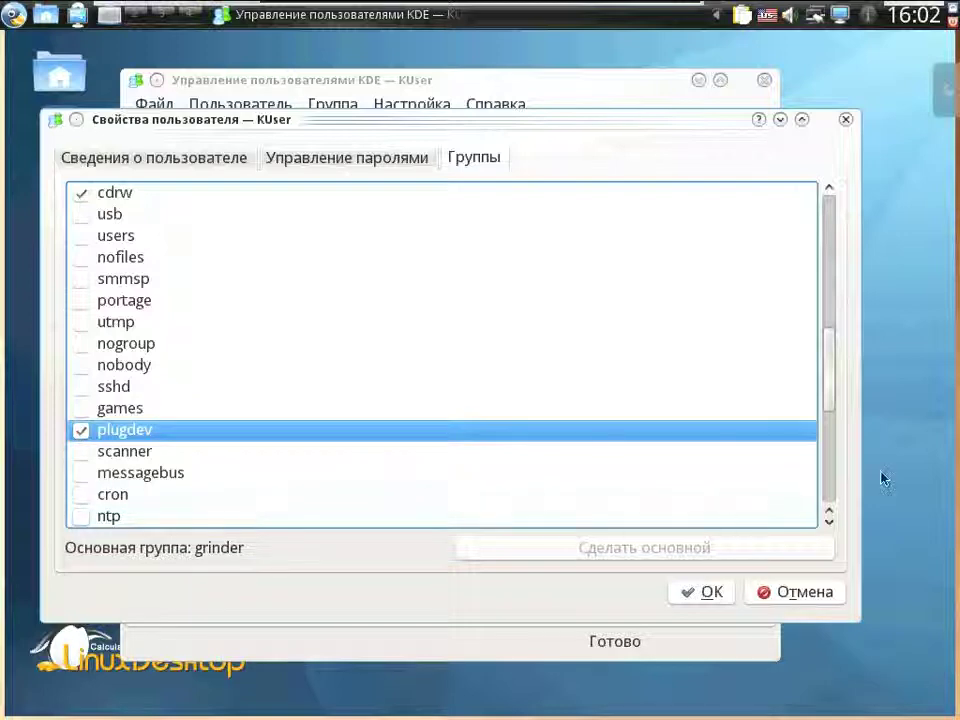
pyautogui.moveTo(827, 403); pyautogui.dragTo(830, 507)
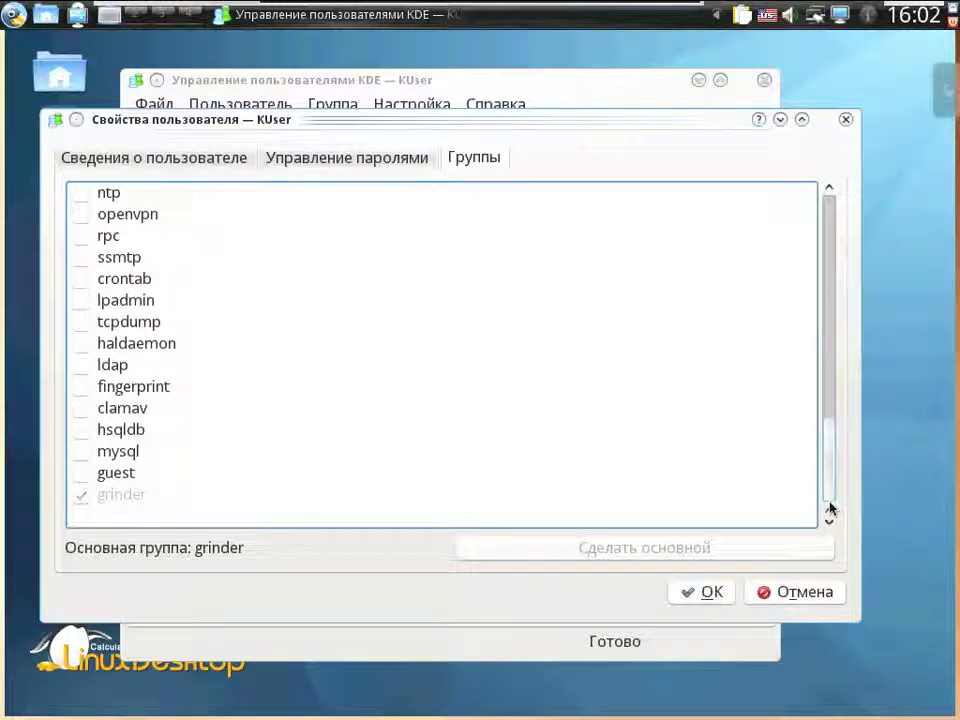
pyautogui.click(711, 593)
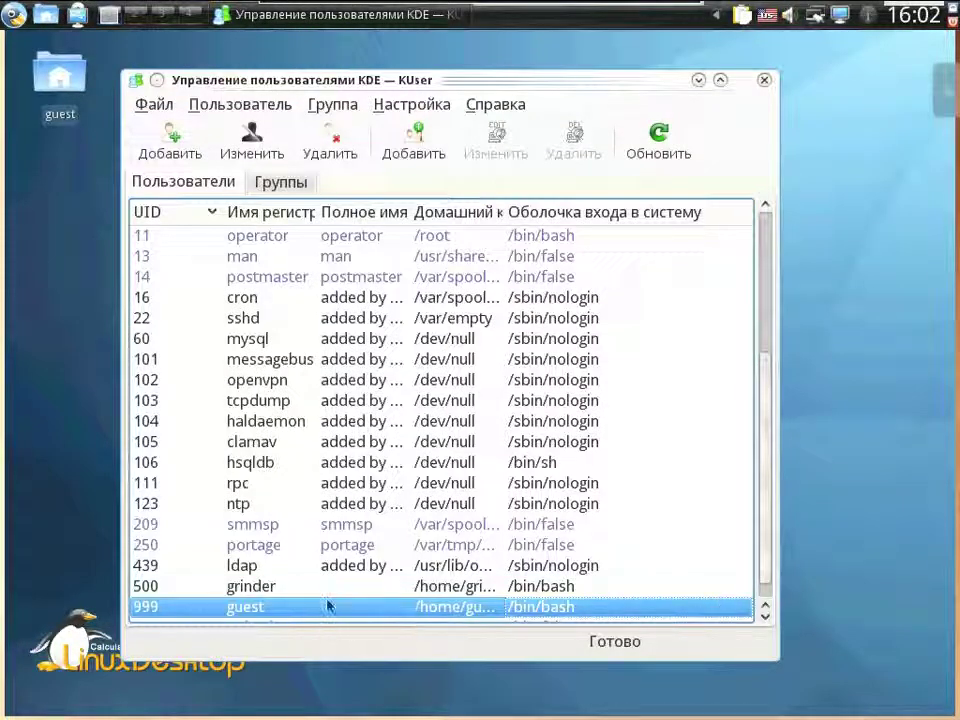
# - Set a new password for grinder, entered twice, and save its properties
pyautogui.doubleClick(326, 586)
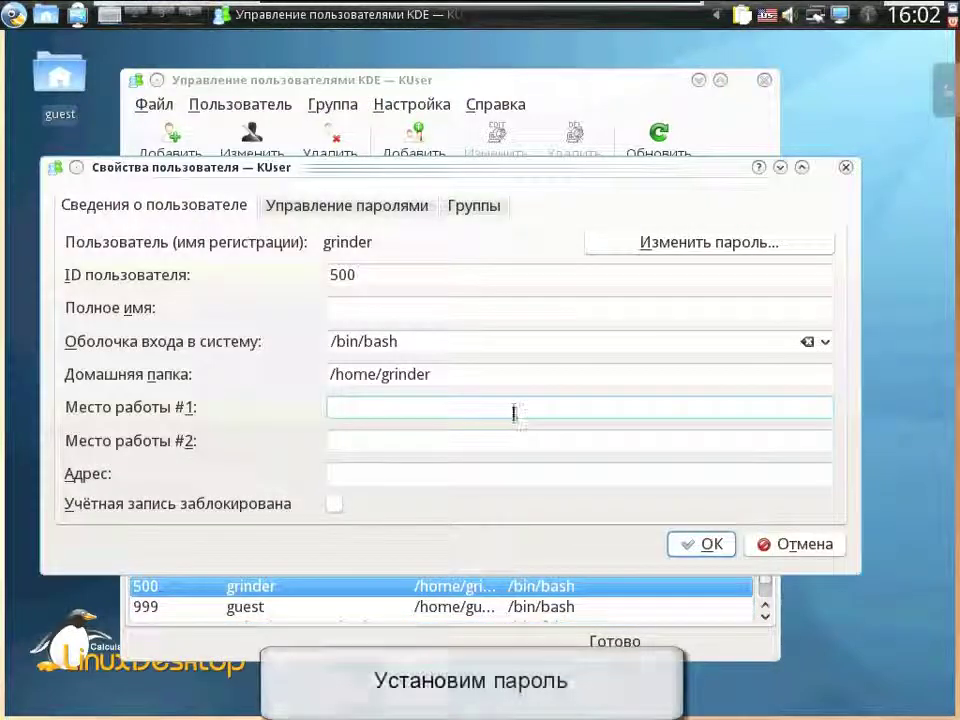
pyautogui.click(630, 247)
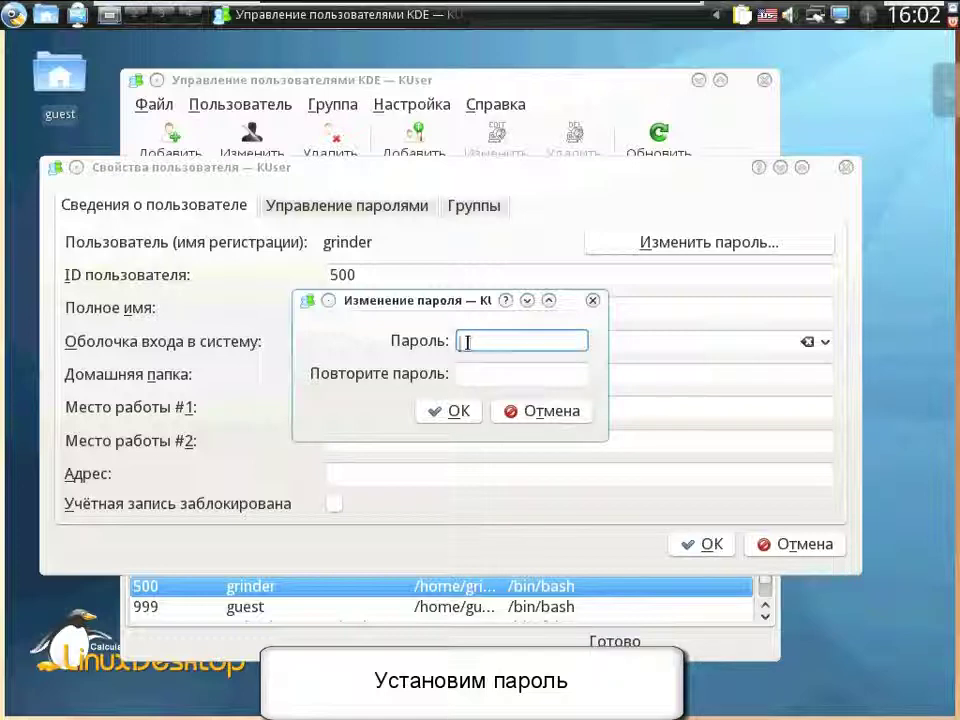
pyautogui.write('••')
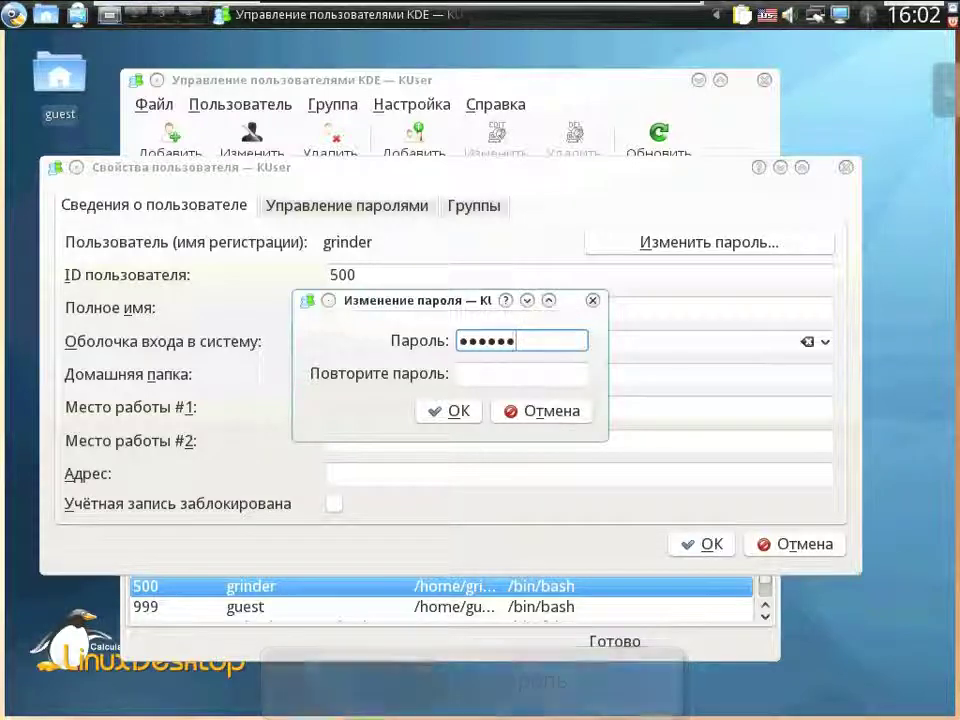
pyautogui.click(486, 373)
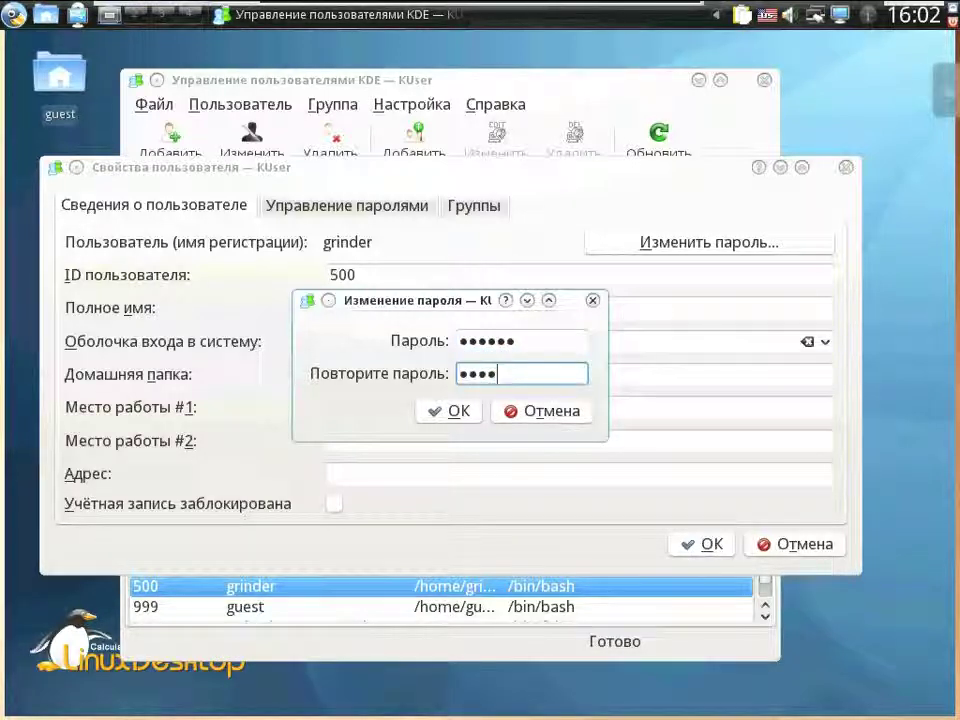
pyautogui.click(456, 410)
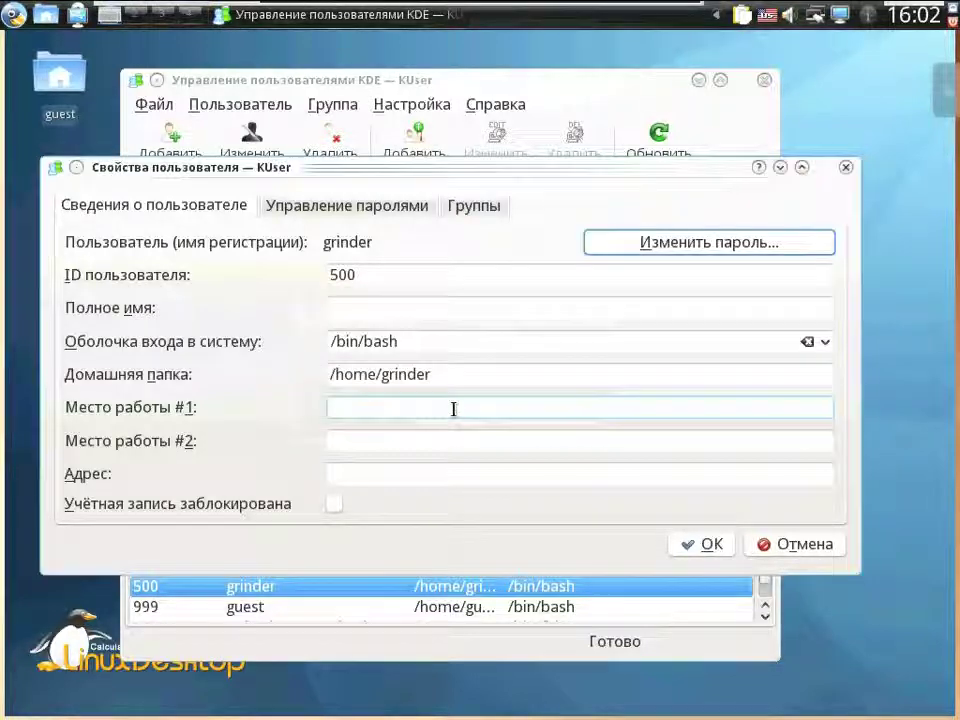
pyautogui.click(701, 544)
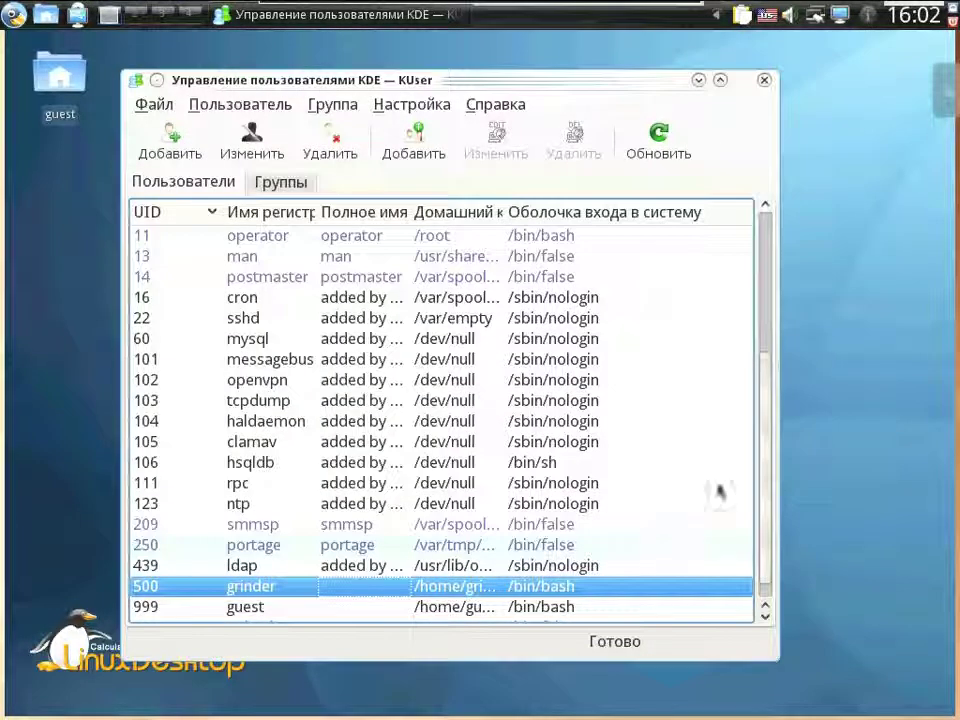
# - Review the guest account's properties again without changing anything
pyautogui.doubleClick(306, 606)
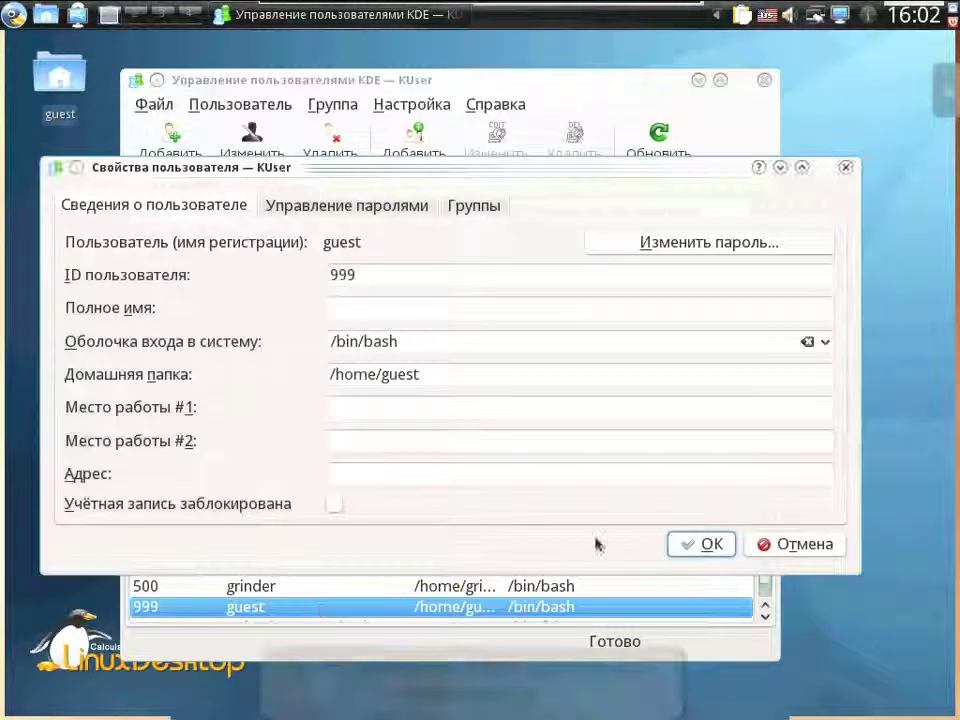
pyautogui.click(823, 546)
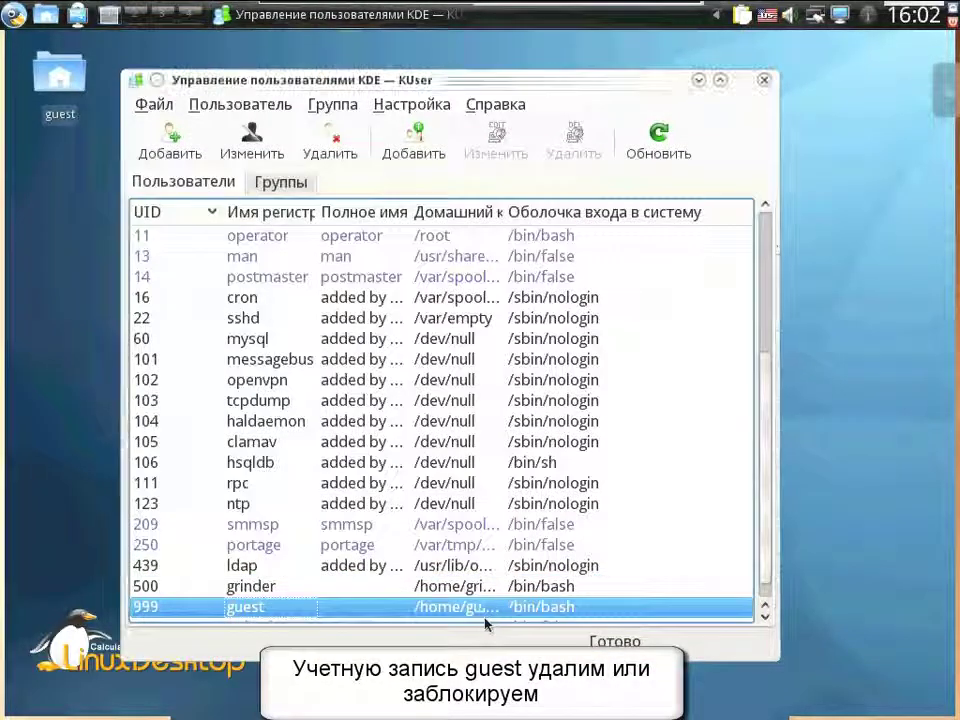
pyautogui.scroll(-1, 767, 435)
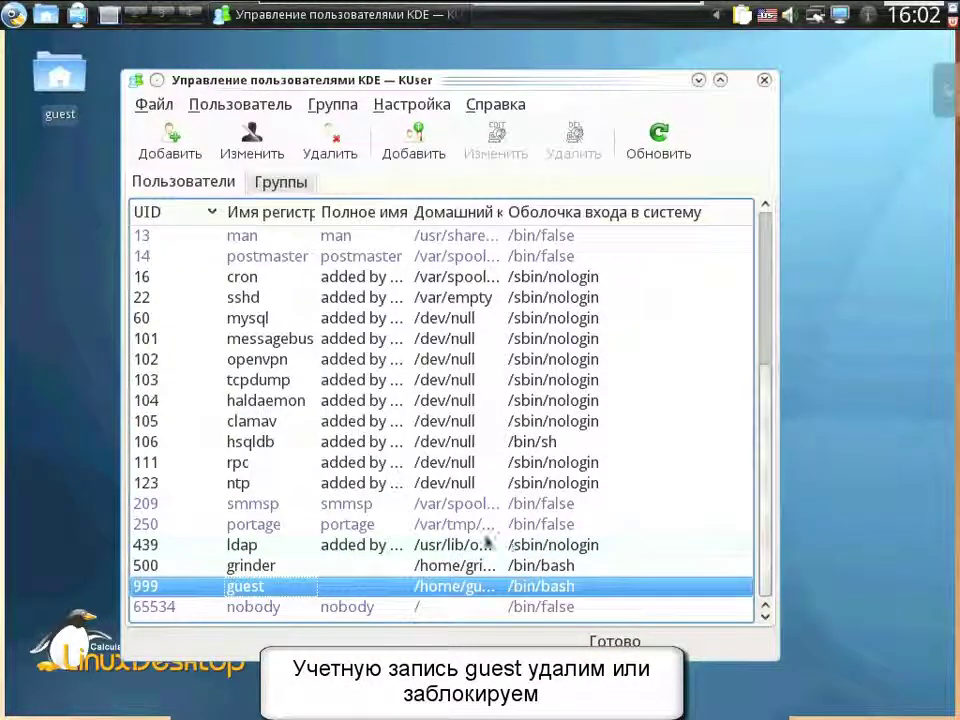
# - Delete guest with its home folder, mailbox and personal group, dismissing the missing mailbox error
pyautogui.click(336, 146)
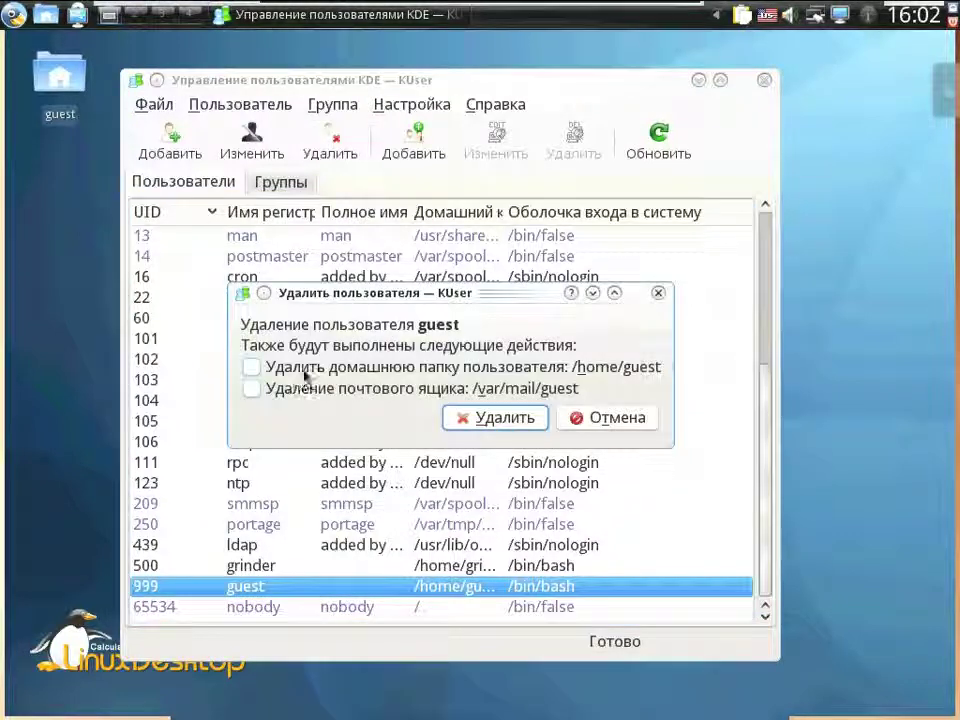
pyautogui.click(305, 368)
pyautogui.click(300, 389)
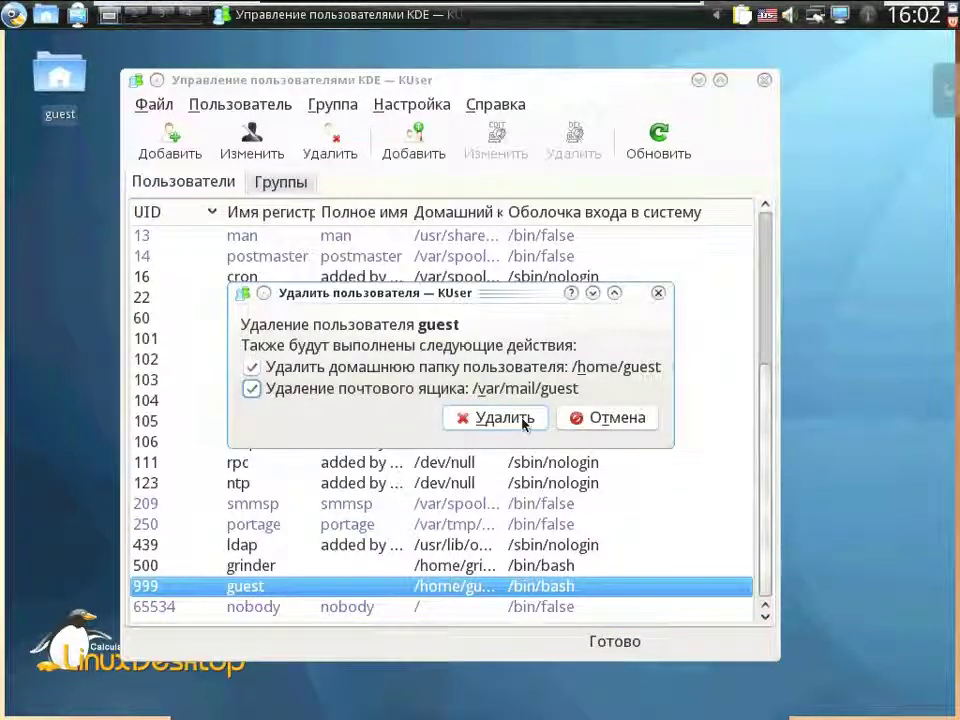
pyautogui.click(495, 418)
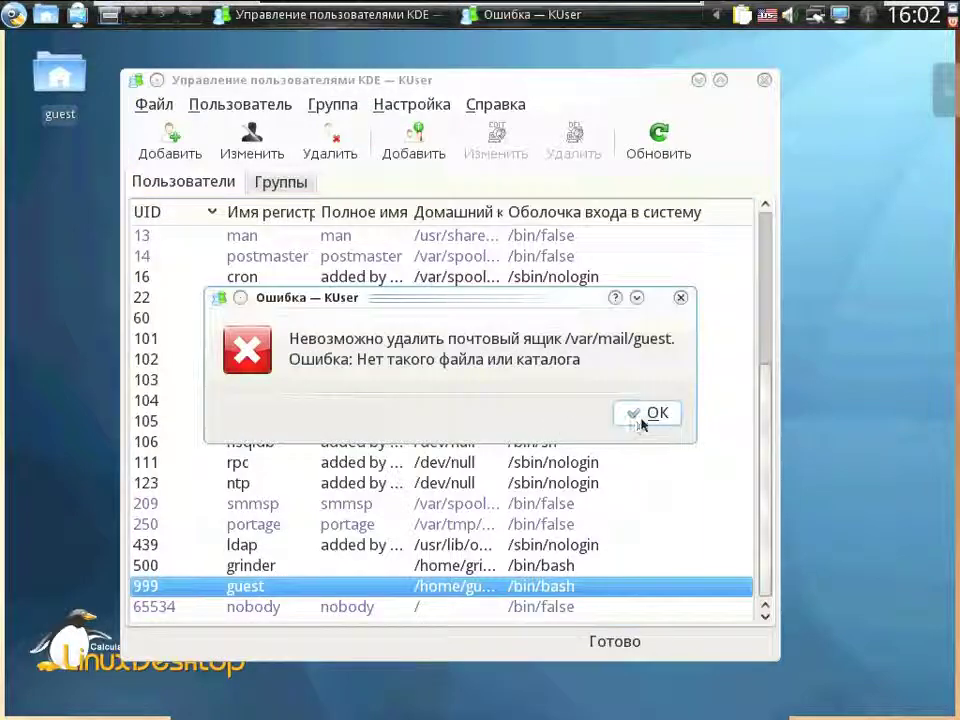
pyautogui.click(651, 414)
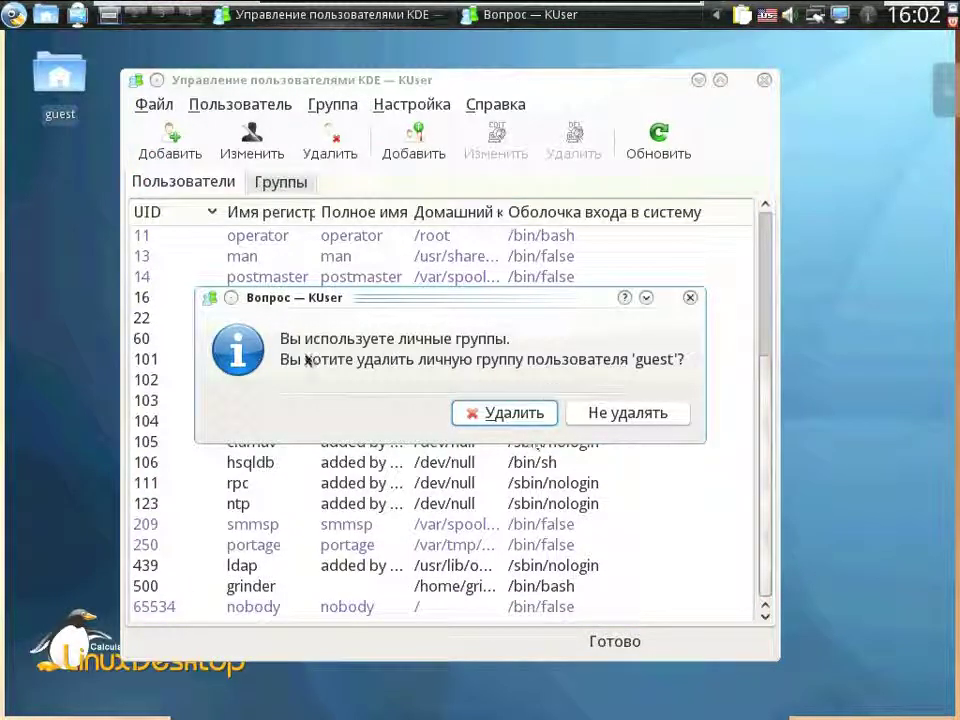
pyautogui.click(506, 414)
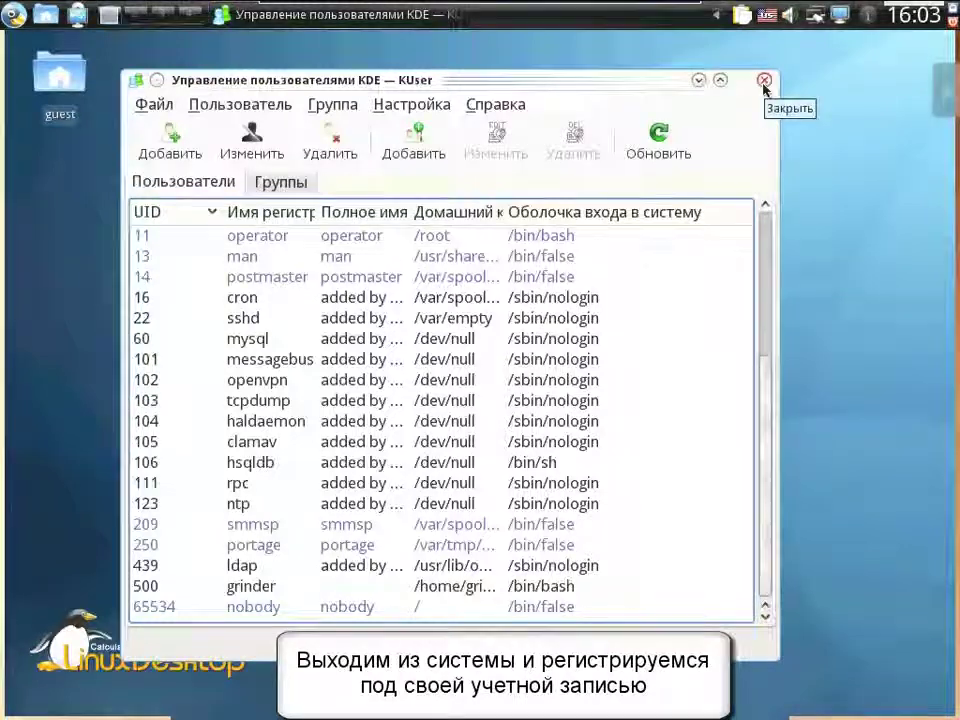
# - Close KUser and end the current KDE session
pyautogui.click(763, 84)
pyautogui.click(14, 16)
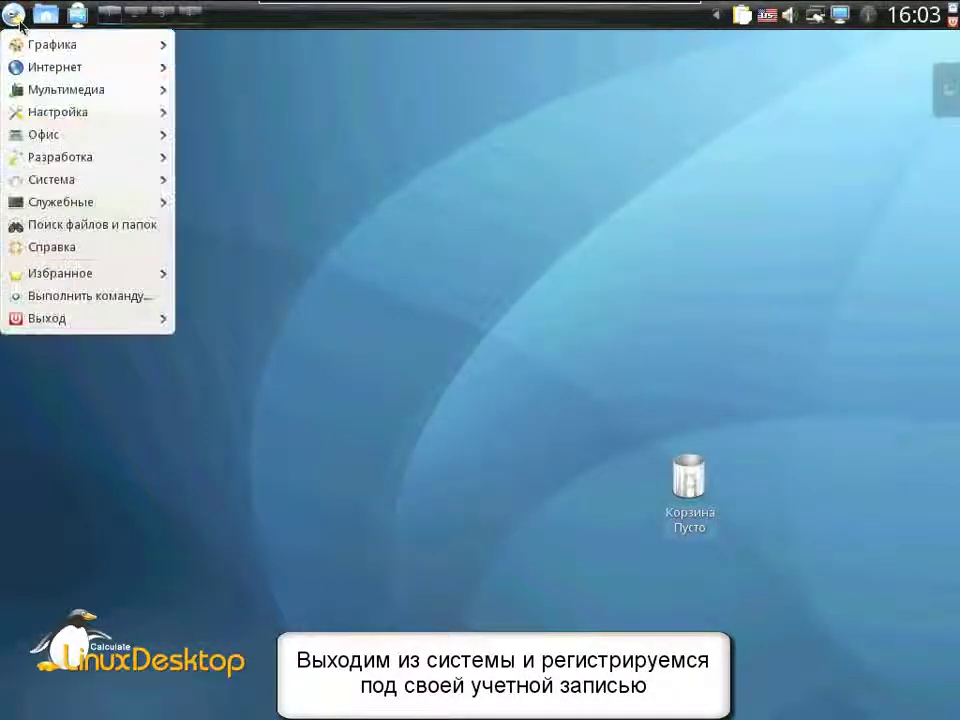
pyautogui.moveTo(46, 328)
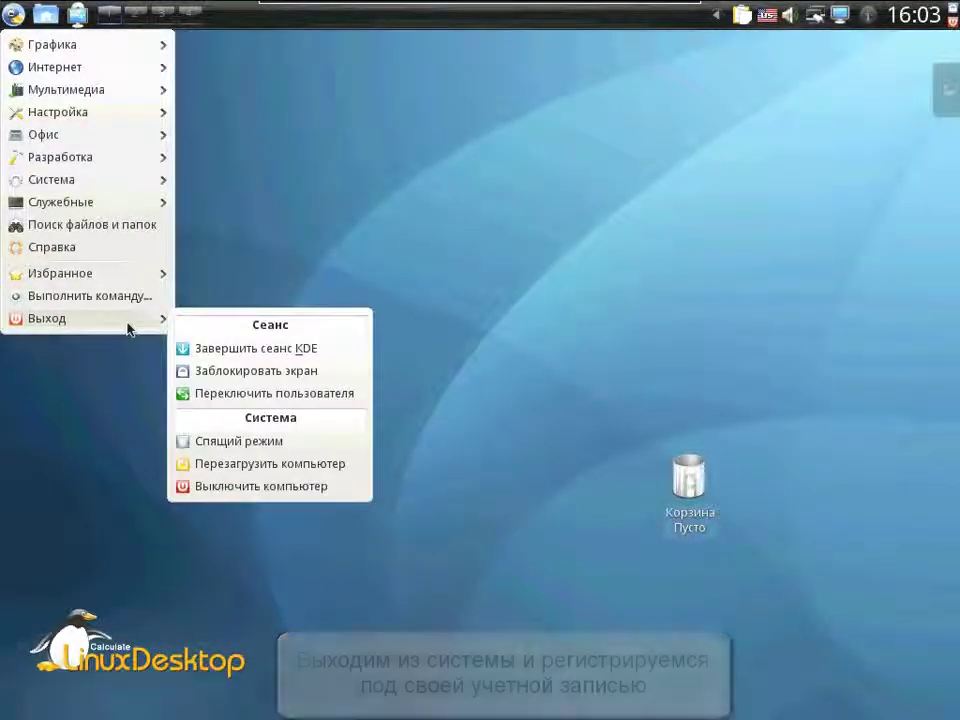
pyautogui.click(402, 350)
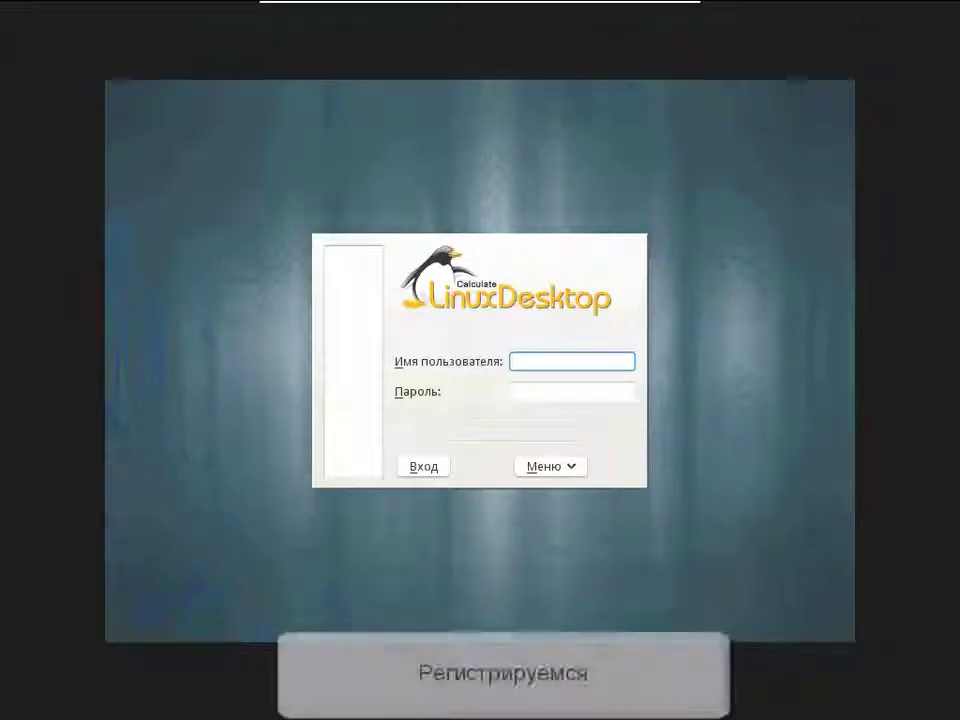
# - Log in at KDM as grinder with its password
pyautogui.write('grinder')
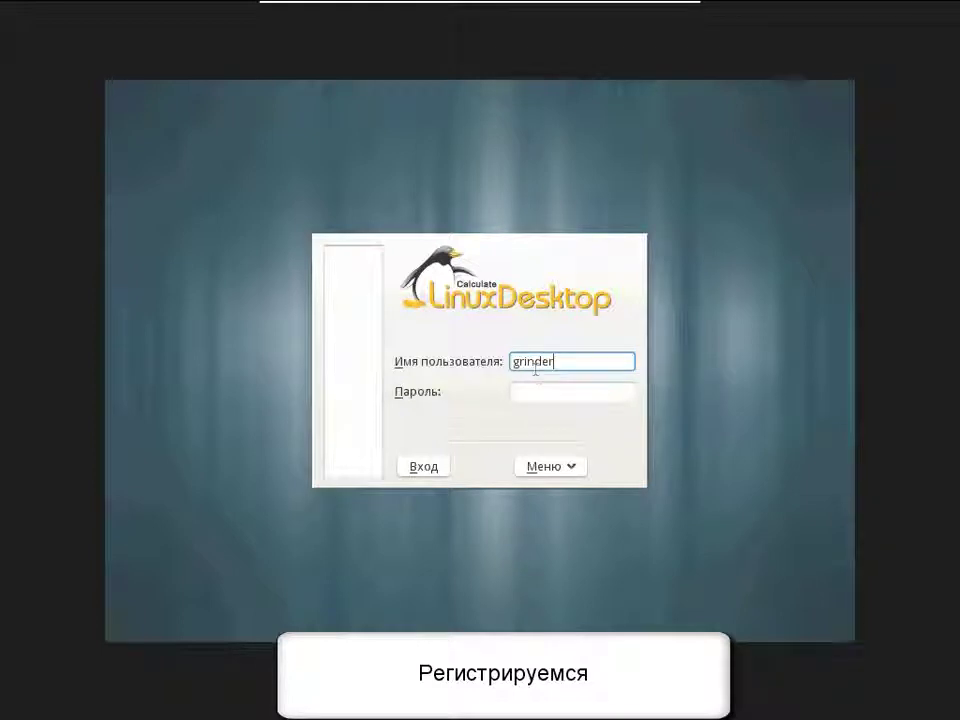
pyautogui.click(538, 391)
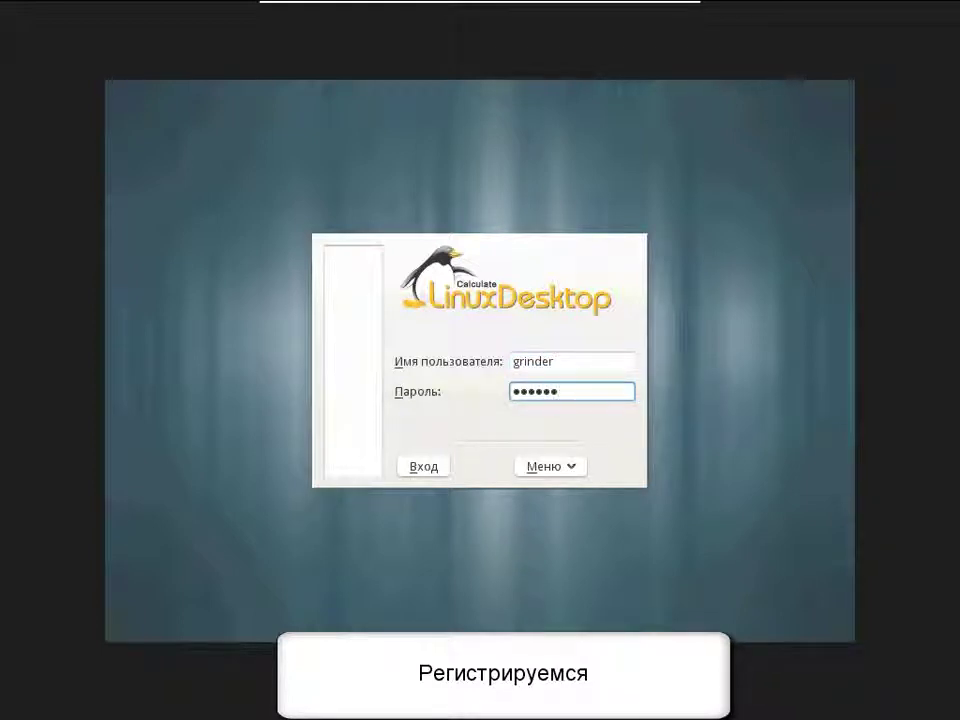
pyautogui.click(408, 470)
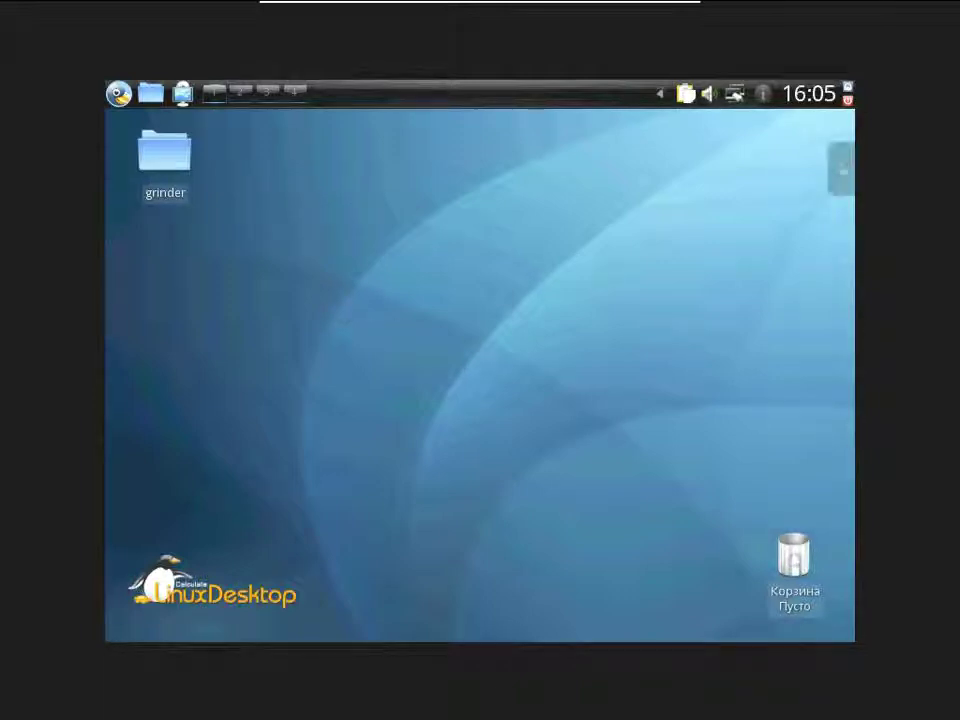
# - Launch KRandRTray and switch the screen to 1024 x 768, accepting the new configuration
pyautogui.click(117, 95)
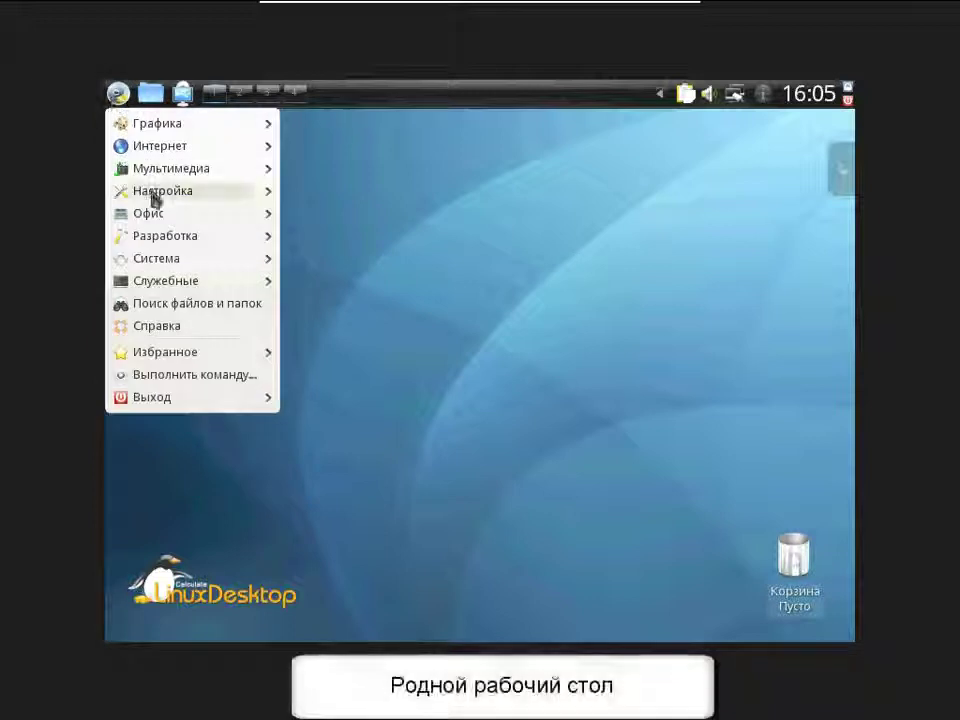
pyautogui.moveTo(160, 265)
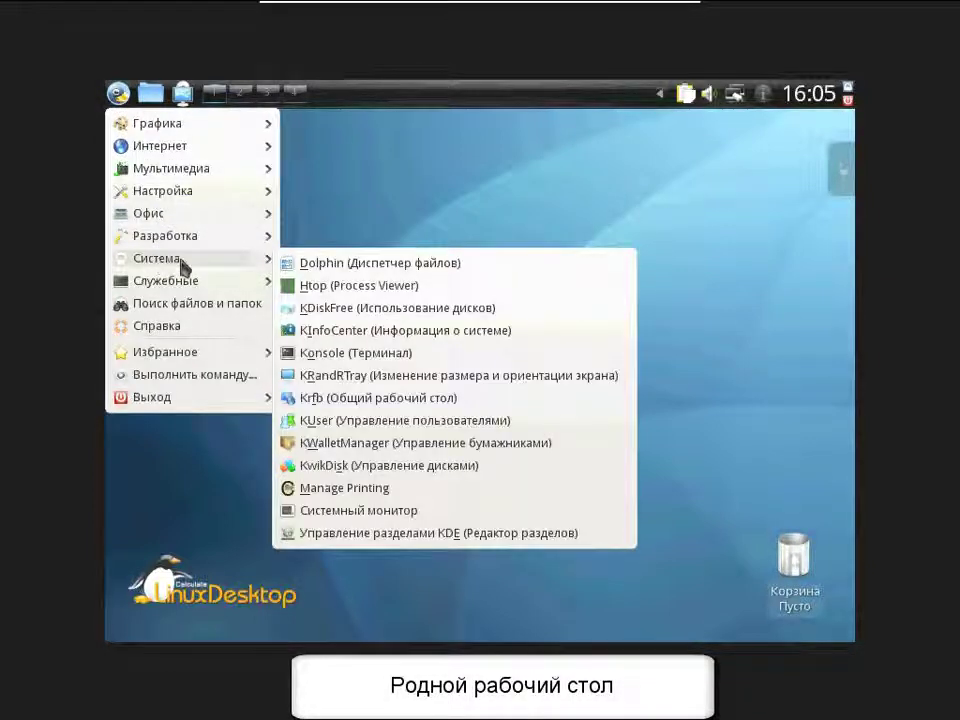
pyautogui.click(395, 376)
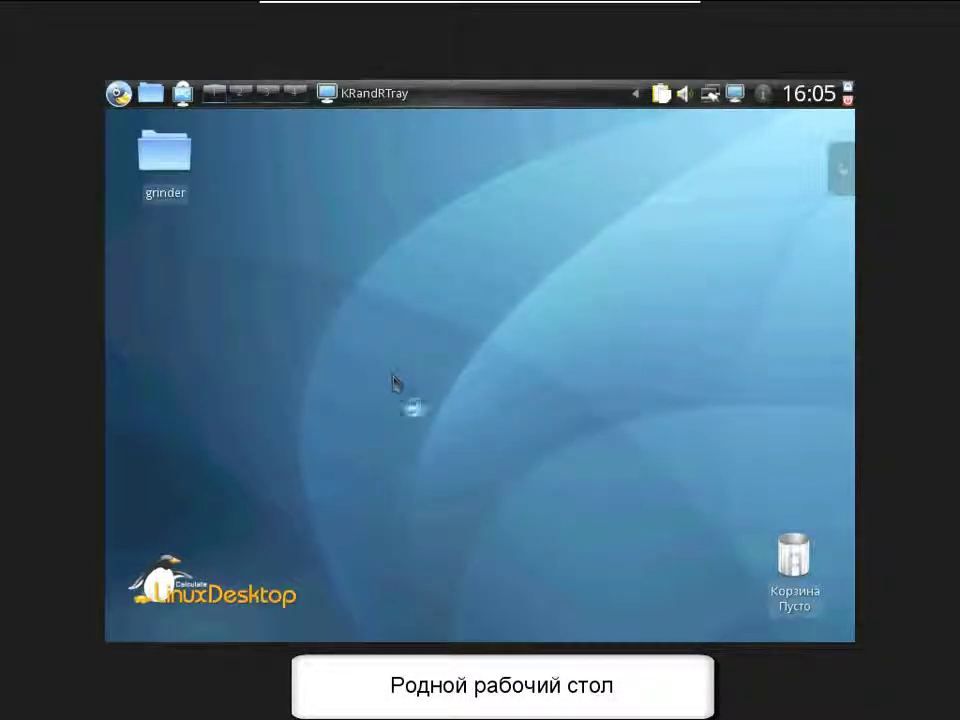
pyautogui.click(735, 94)
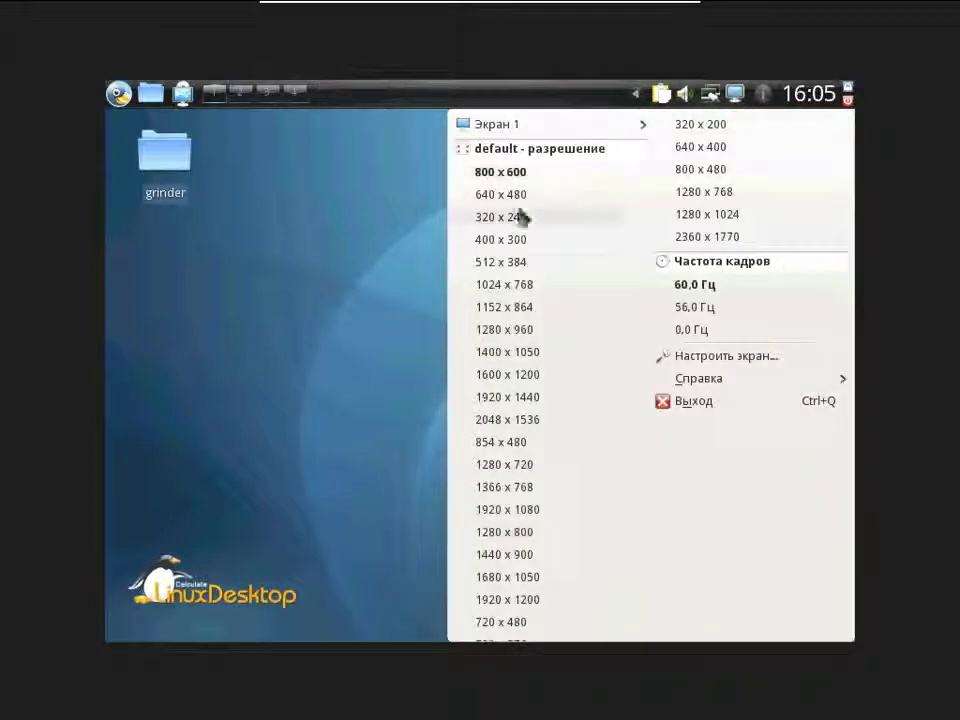
pyautogui.click(506, 285)
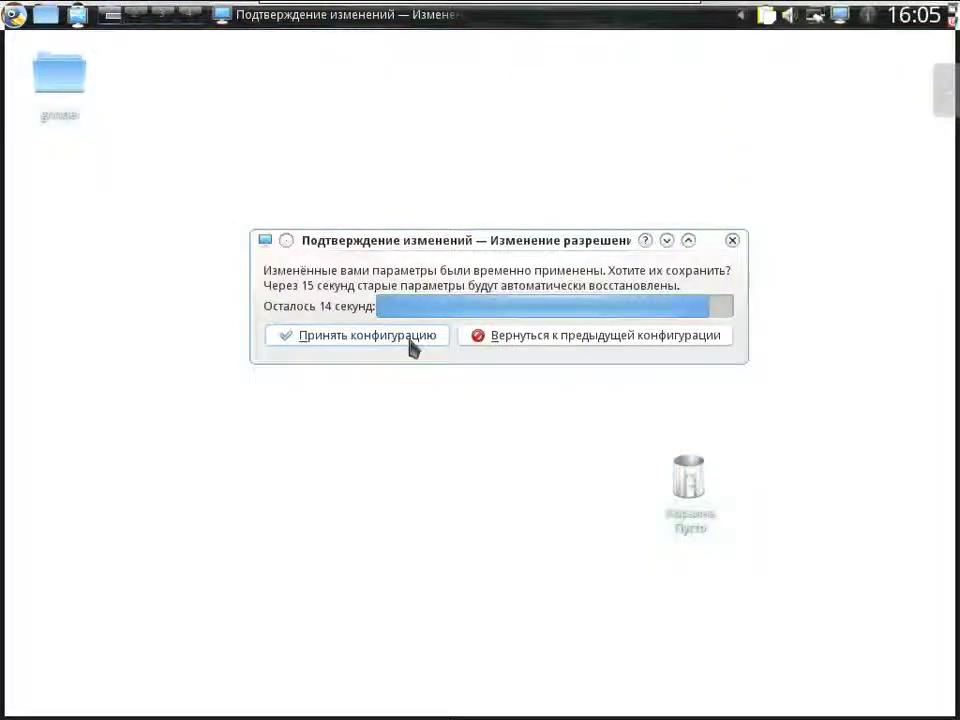
pyautogui.click(405, 338)
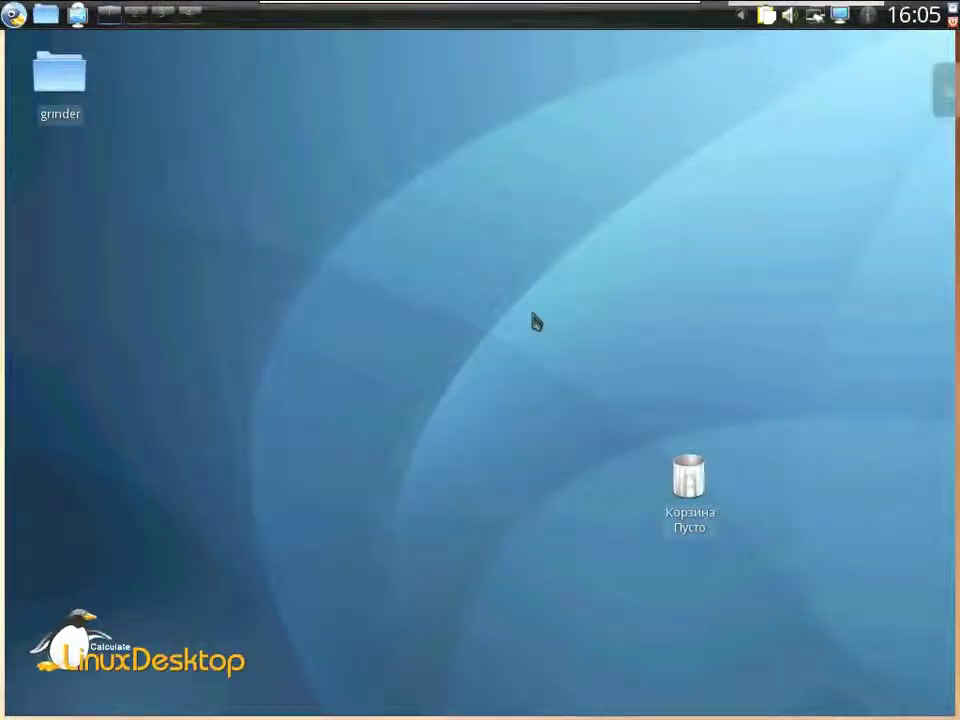
# - Open Konsole from the Система menu and move its window lower and to the right
pyautogui.click(13, 14)
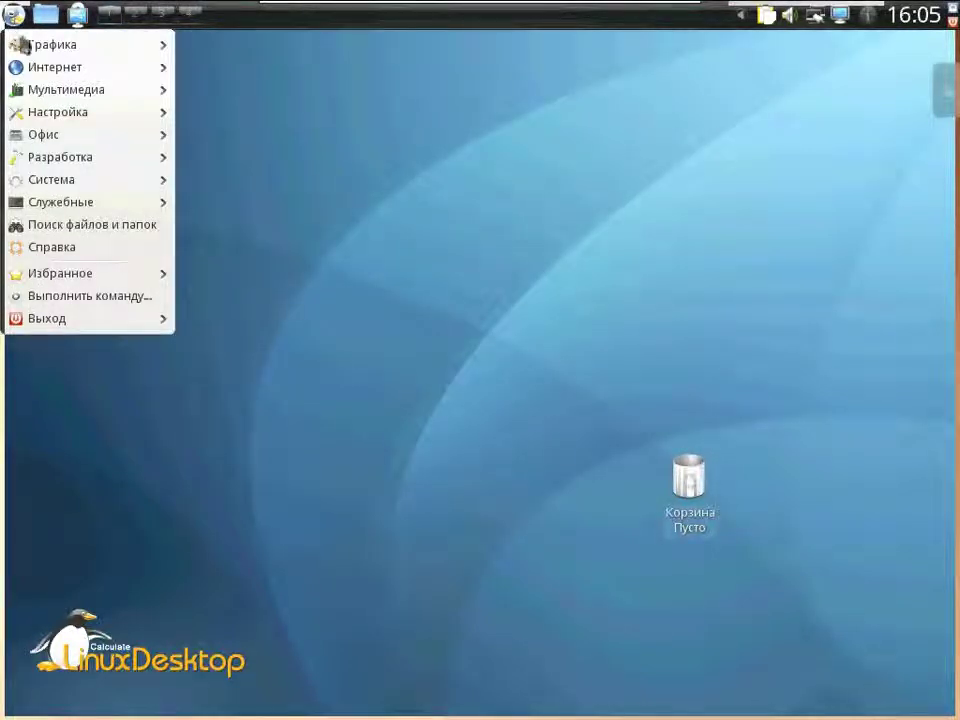
pyautogui.moveTo(77, 190)
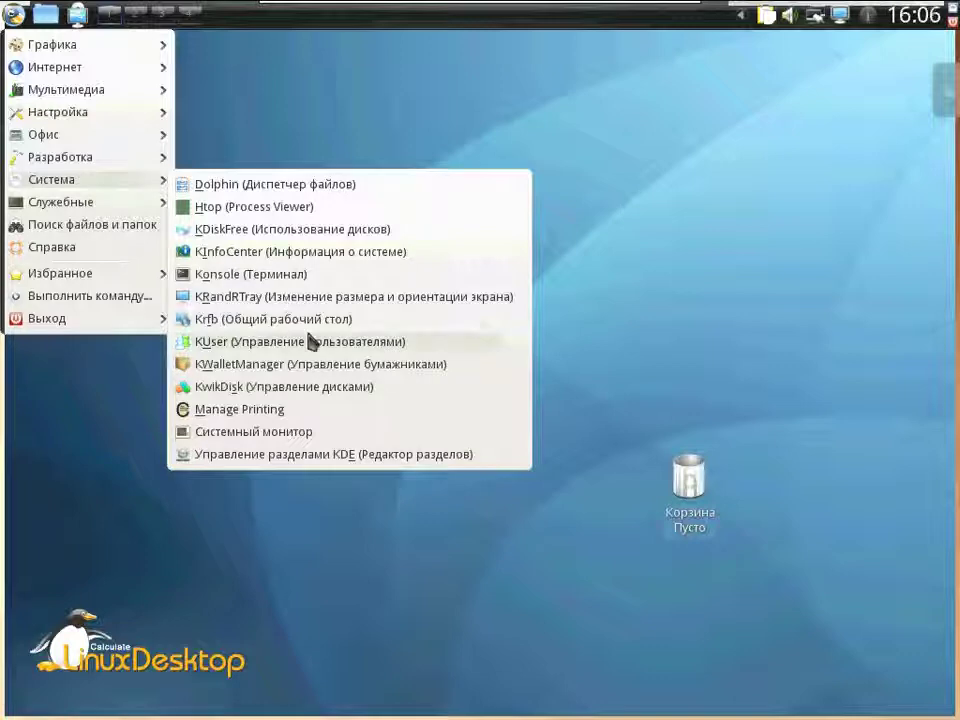
pyautogui.click(306, 275)
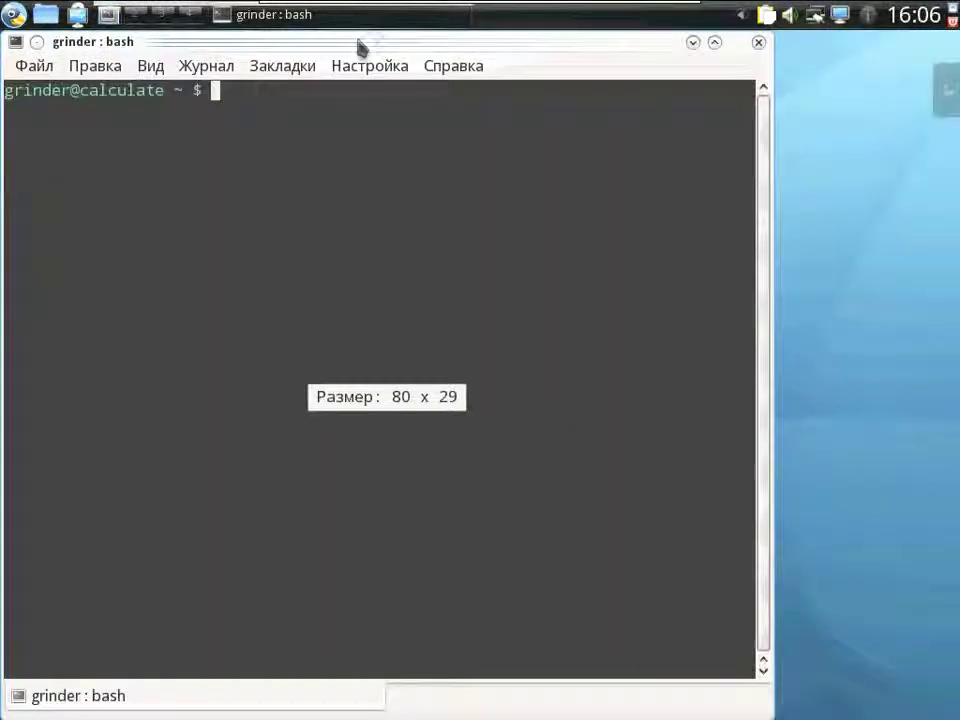
pyautogui.moveTo(360, 46)
pyautogui.mouseDown()
pyautogui.moveTo(449, 63)
pyautogui.moveTo(452, 197)
pyautogui.moveTo(463, 85)
pyautogui.mouseUp()
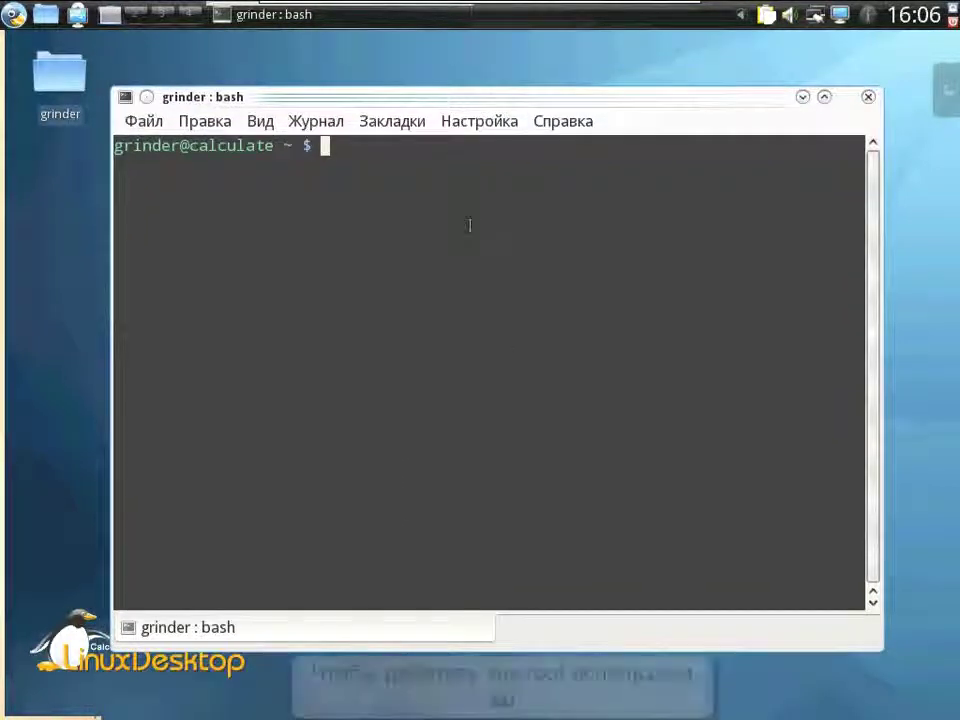
# - Become root with su and the root password, then enter eix-sync
pyautogui.write('su')
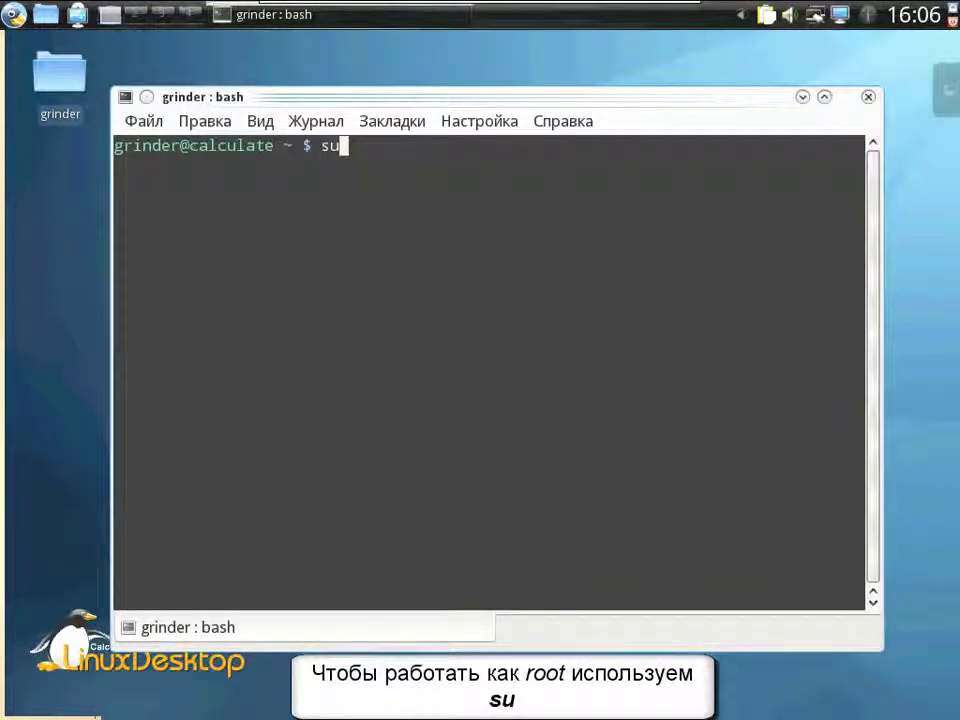
pyautogui.press('Return')
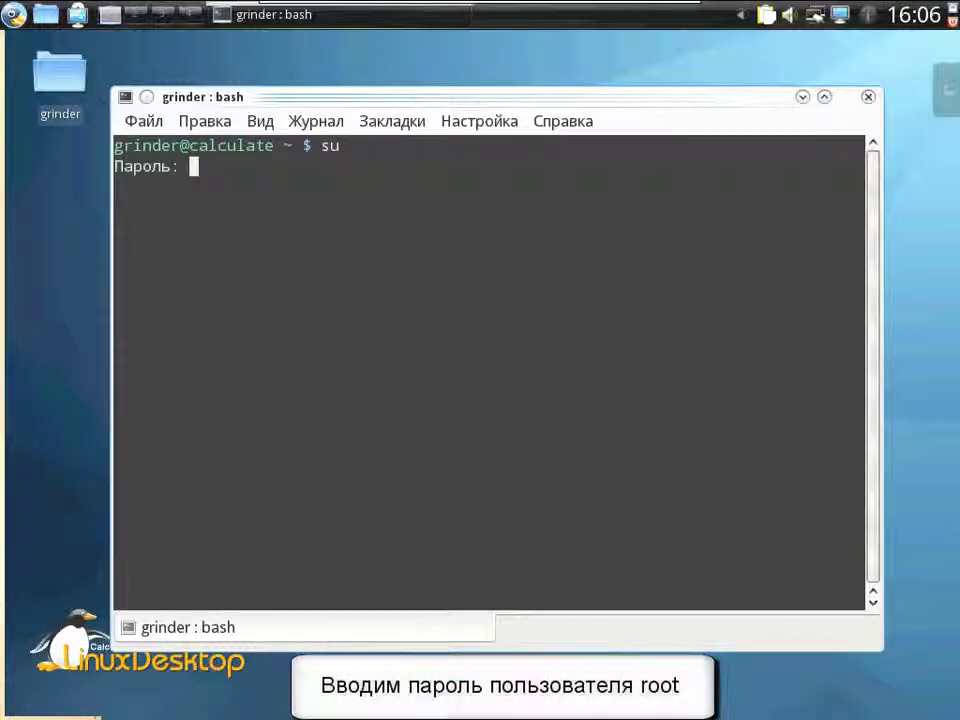
pyautogui.press('Return')
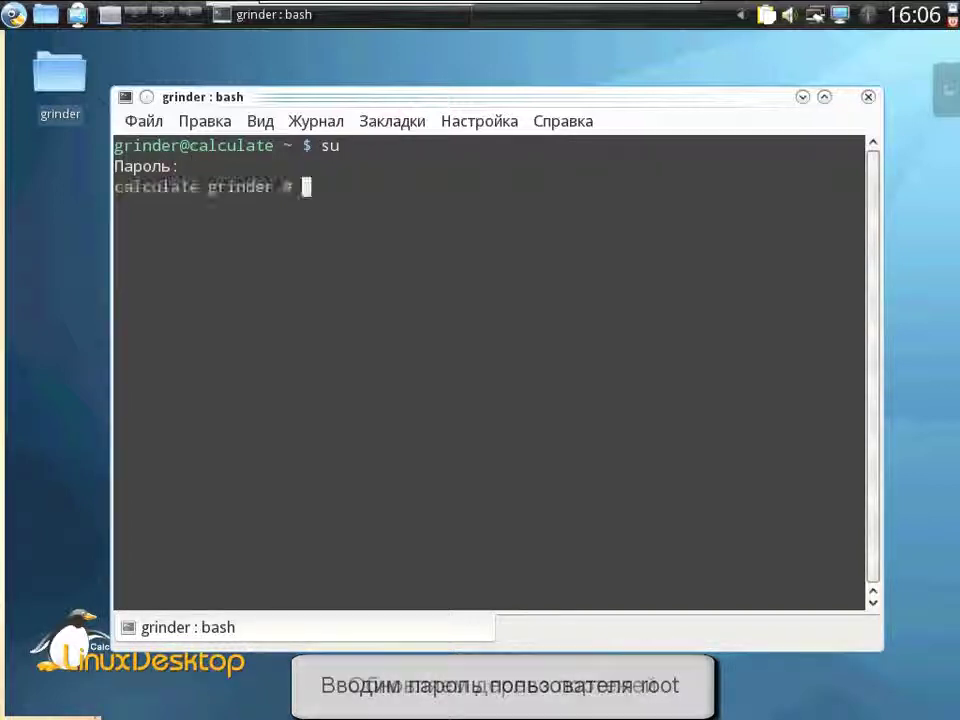
pyautogui.write('e')
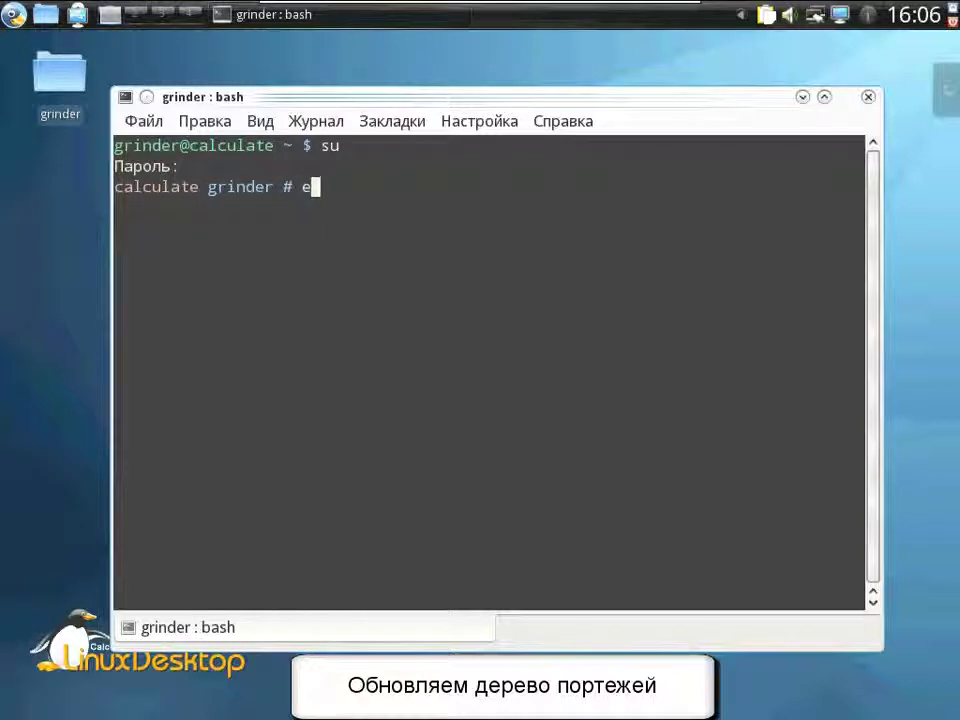
pyautogui.write('ix-sy')
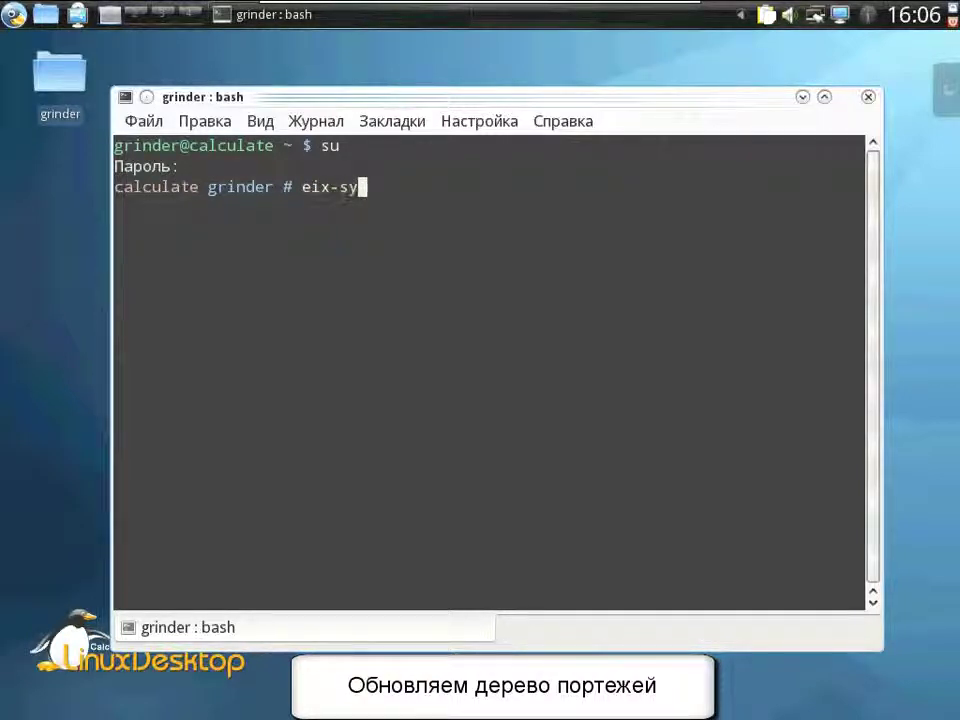
pyautogui.write('nc')
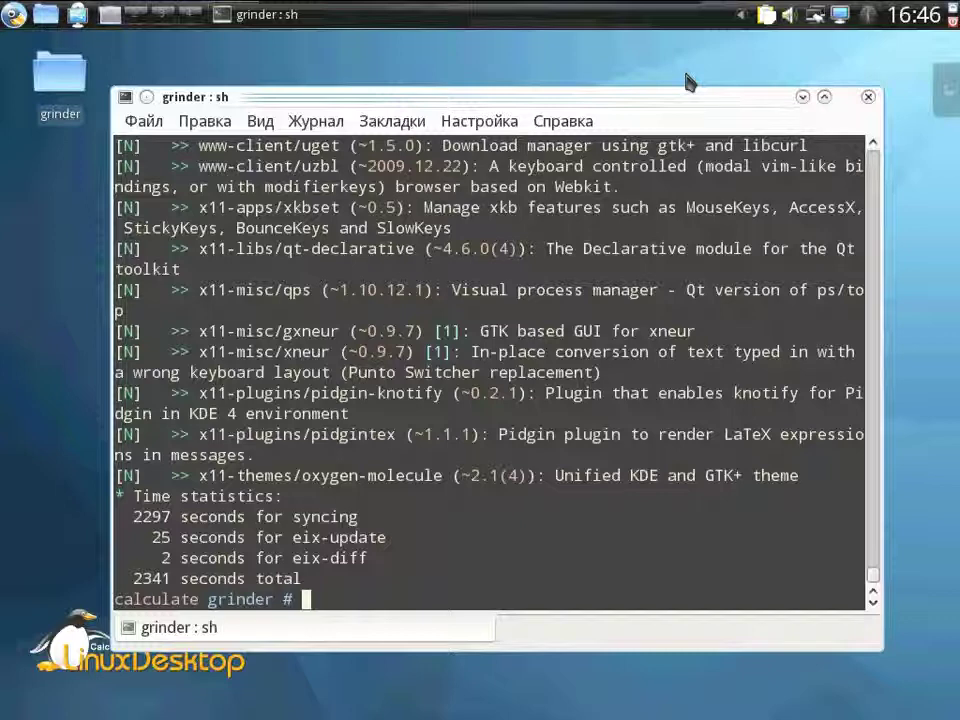
# - Run eix -S sound, then page through eix -Svideo | less and highlight dragonplayer
pyautogui.write('ix ')
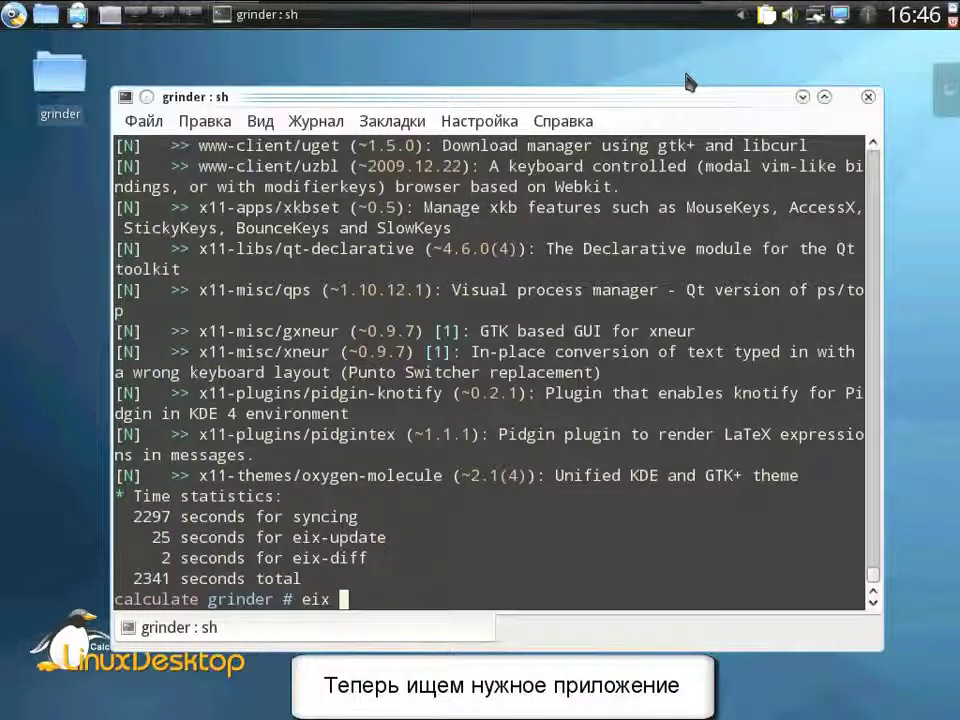
pyautogui.write('-S')
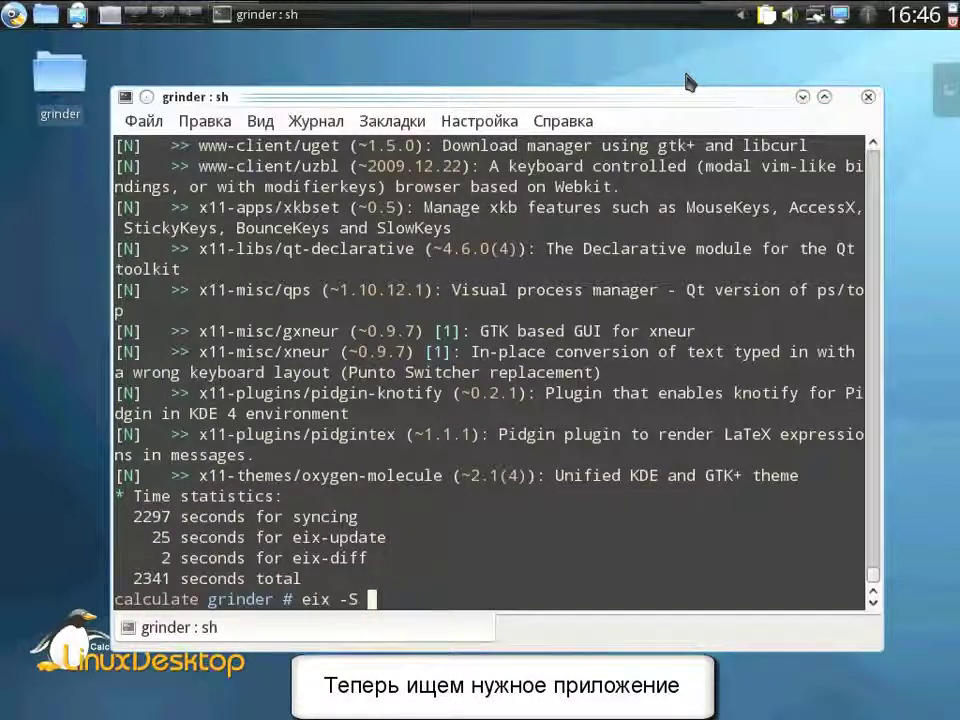
pyautogui.write(' sound')
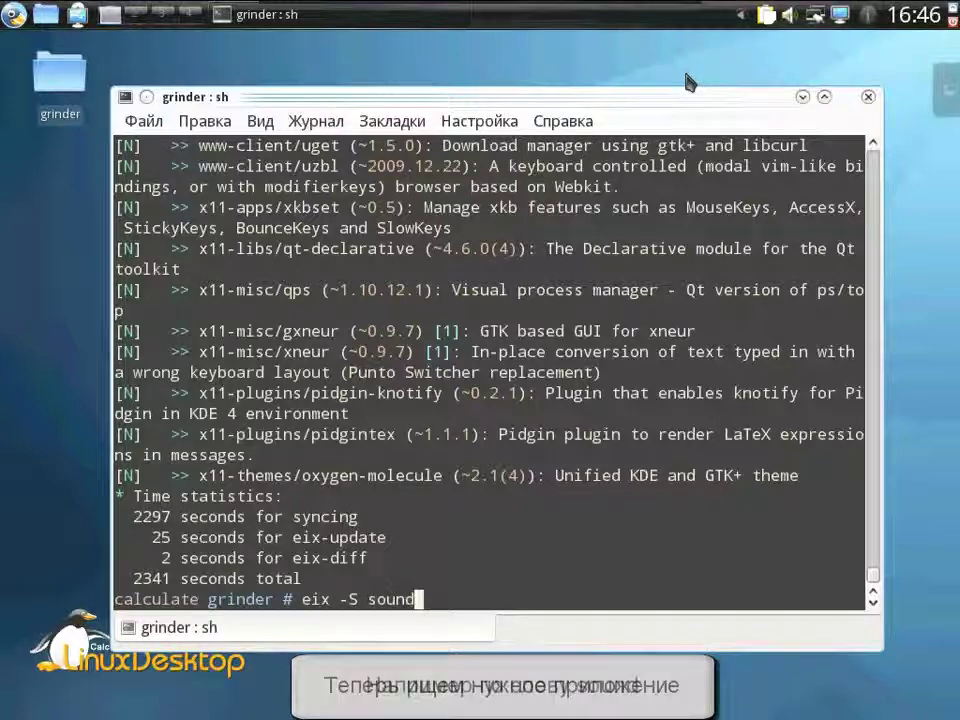
pyautogui.press('Return')
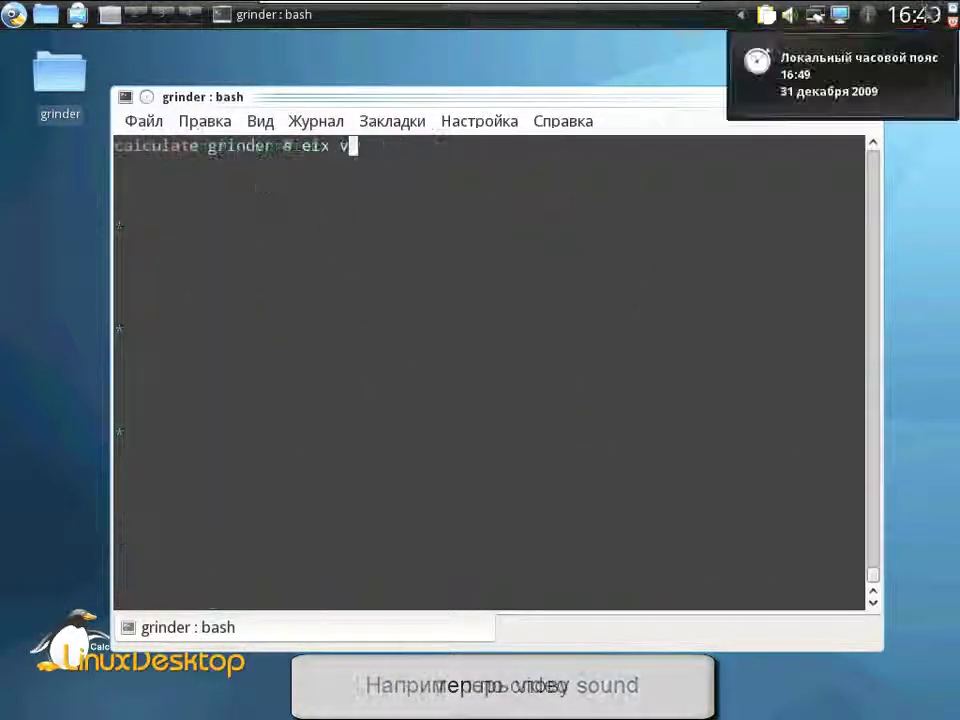
pyautogui.write('id')
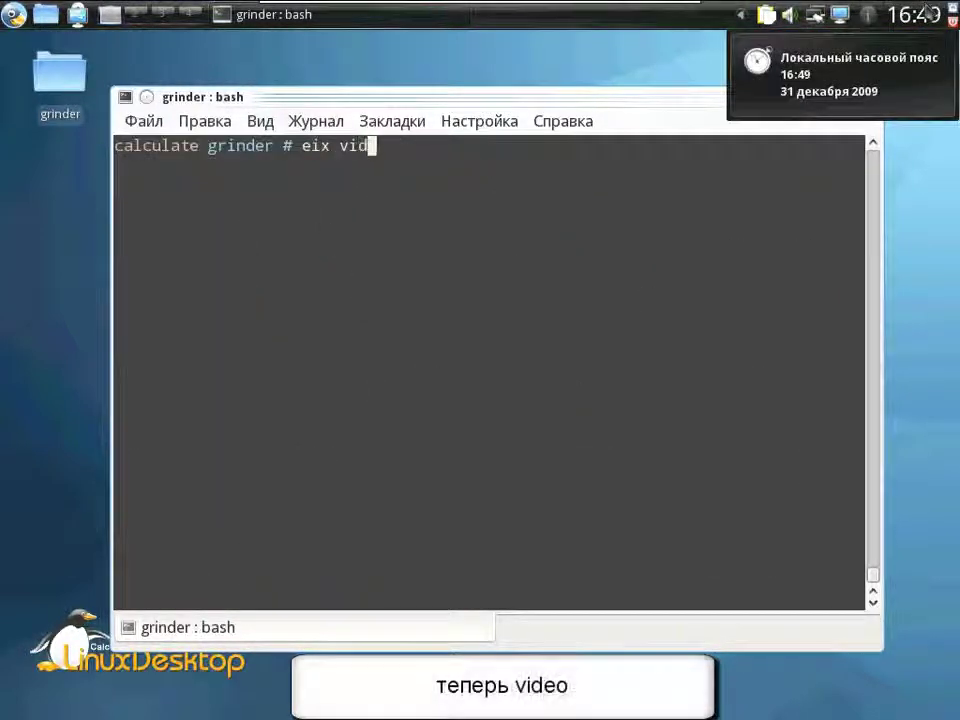
pyautogui.write('eo | less')
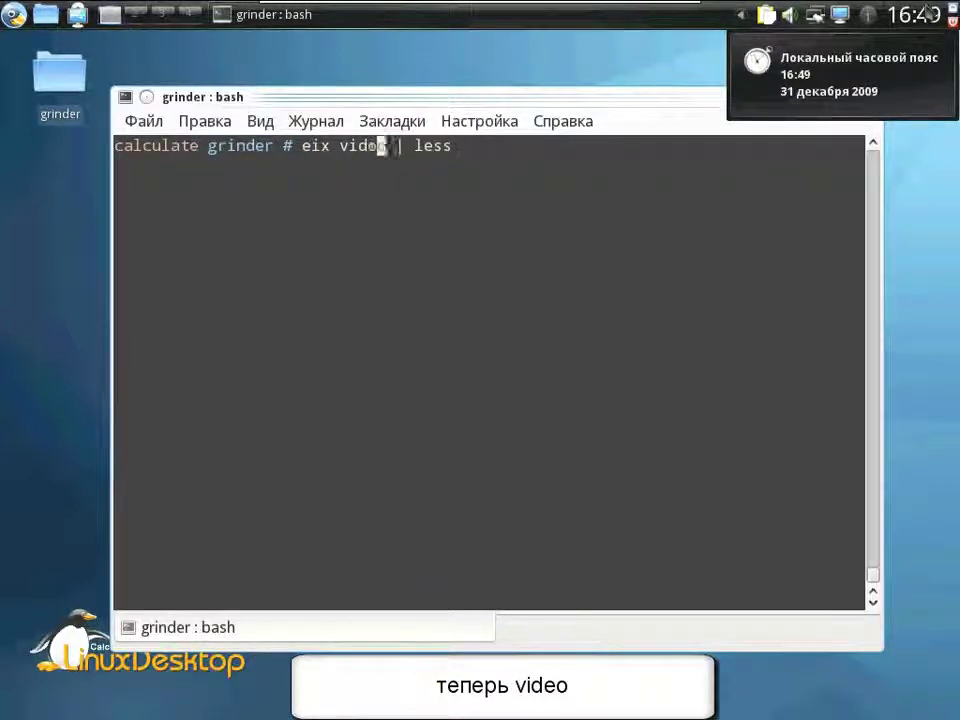
pyautogui.write('-')
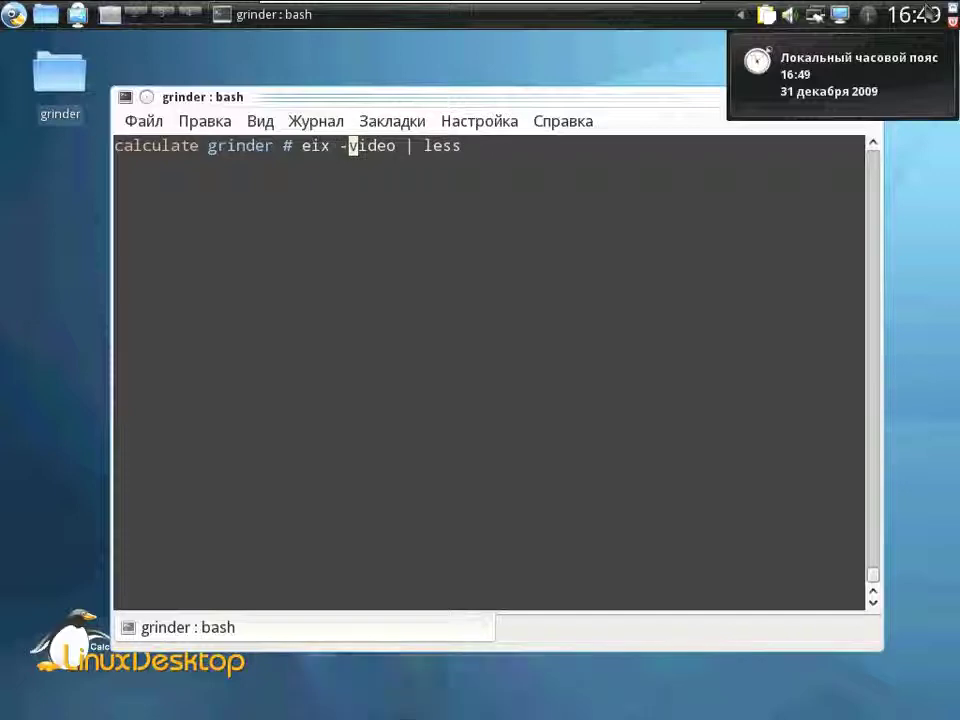
pyautogui.write('S')
pyautogui.press('Return')
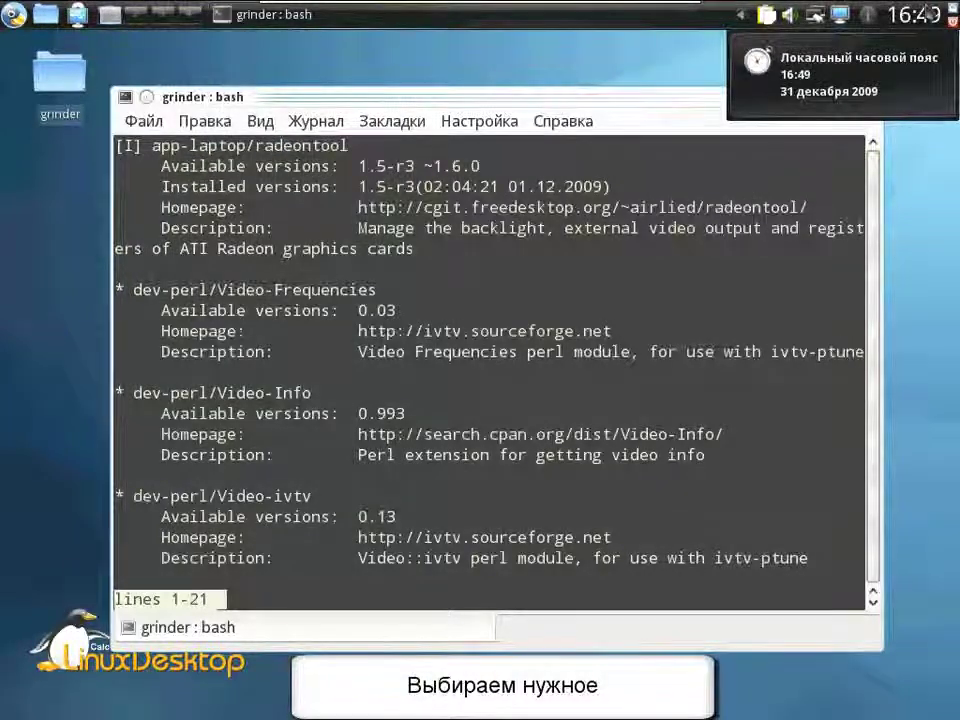
pyautogui.press('Down')
pyautogui.press('Down')
pyautogui.press('Down')
pyautogui.press('Down')
pyautogui.press('Down')
pyautogui.press('Down')
pyautogui.press('Down')
pyautogui.press('Down')
pyautogui.press('Down')
pyautogui.press('Down')
pyautogui.press('Down')
pyautogui.press('Down')
pyautogui.press('Down')
pyautogui.press('Down')
pyautogui.press('Down')
pyautogui.press('Down')
pyautogui.press('Down')
pyautogui.press('Down')
pyautogui.press('Down')
pyautogui.press('Down')
pyautogui.press('Down')
pyautogui.press('Down')
pyautogui.press('Down')
pyautogui.press('Down')
pyautogui.press('Down')
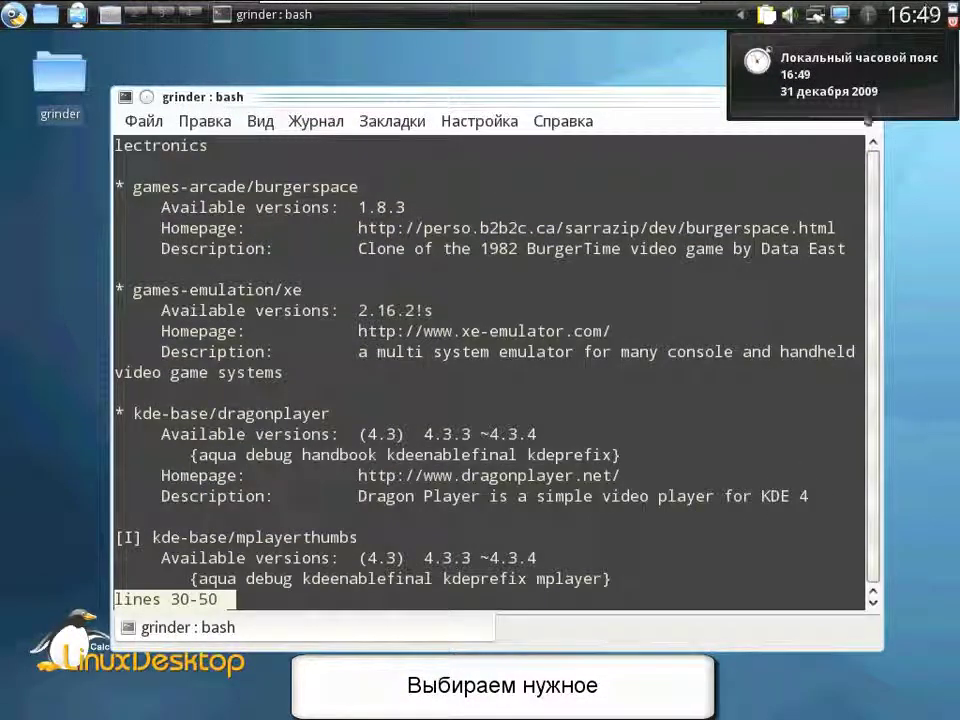
pyautogui.moveTo(329, 413); pyautogui.dragTo(217, 413)
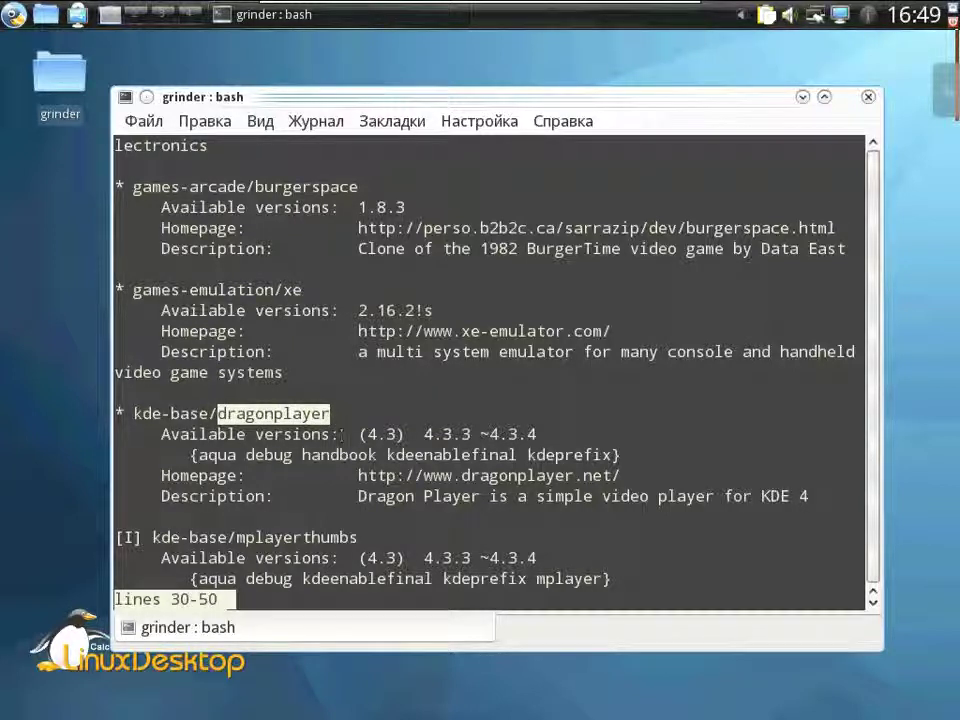